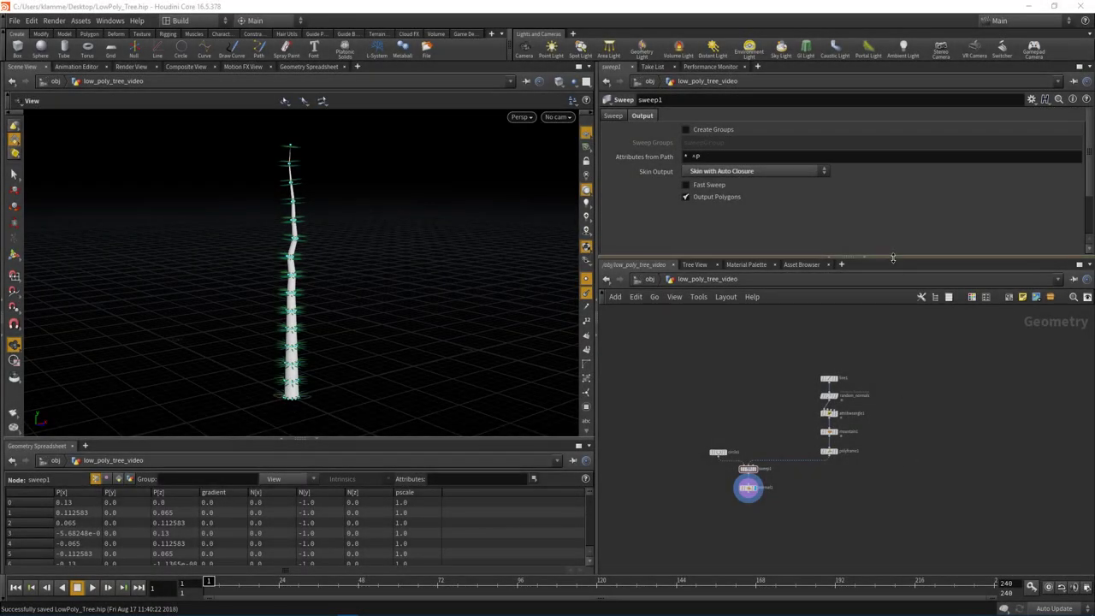
Display the polyframe1 node's output and examine the trunk curve in the viewport
{"action": "left_click_drag", "start_coordinate": [894, 256], "coordinate": [894, 237]}
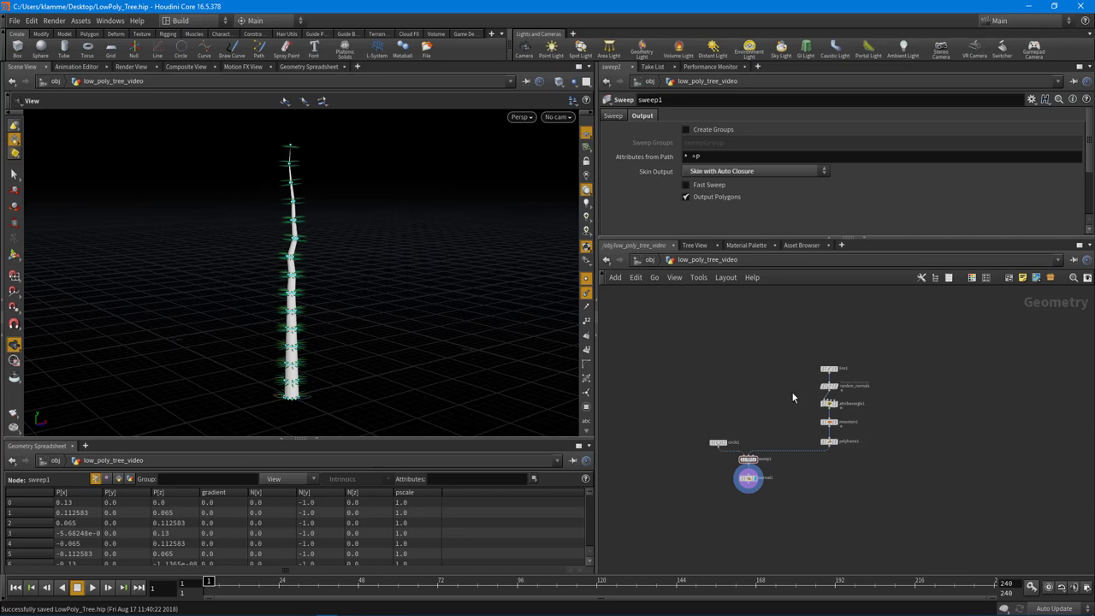
{"action": "left_click_drag", "start_coordinate": [891, 238], "coordinate": [889, 226]}
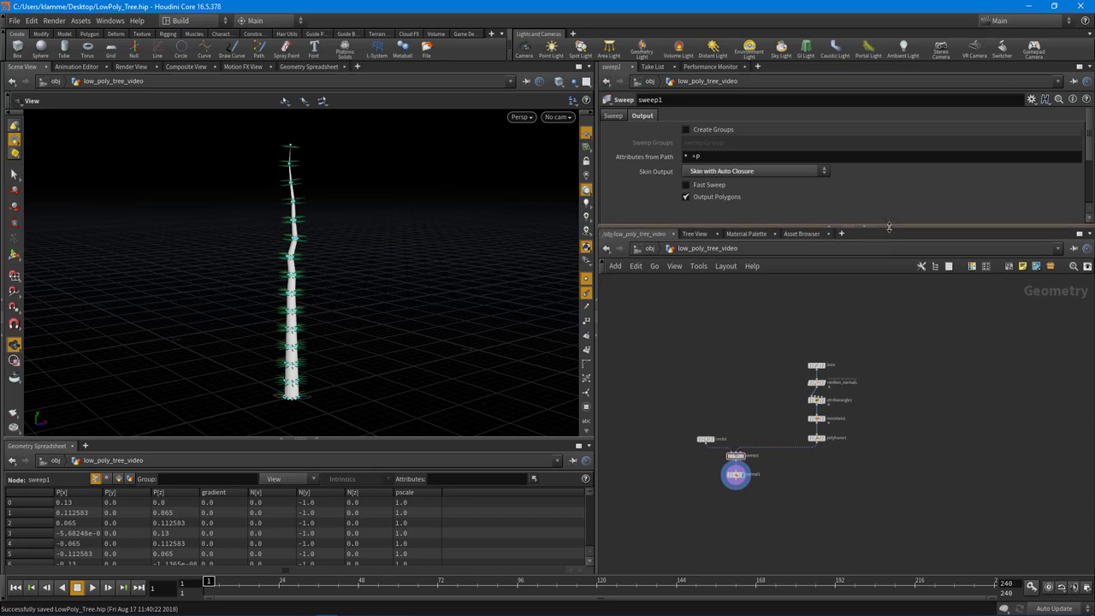
{"action": "scroll", "coordinate": [868, 398], "scroll_direction": "up", "scroll_amount": 5}
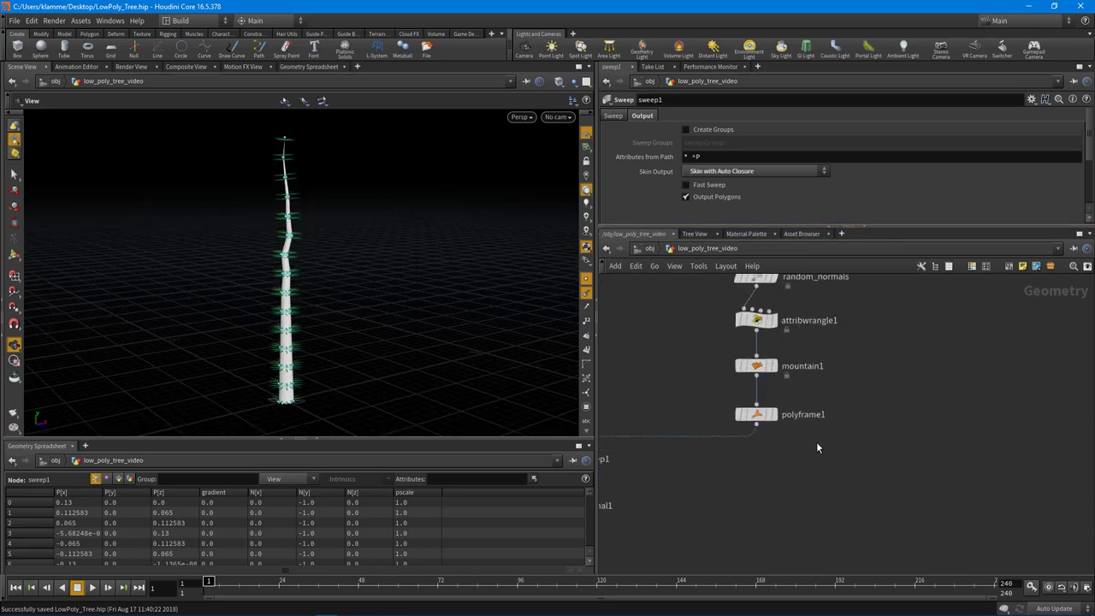
{"action": "left_click", "coordinate": [772, 414]}
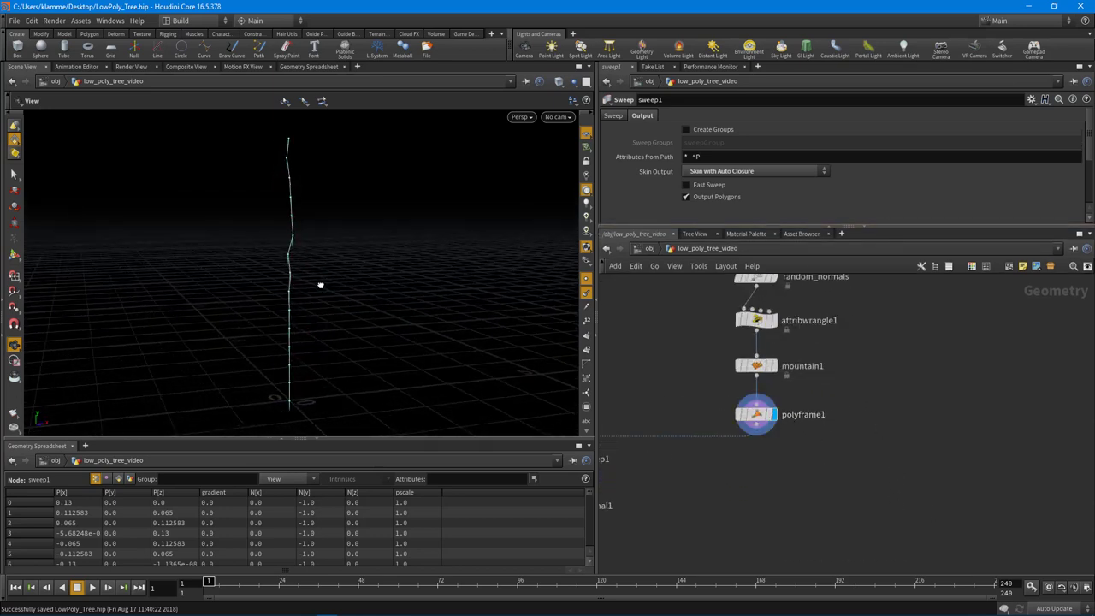
{"action": "left_click_drag", "start_coordinate": [319, 284], "coordinate": [384, 276]}
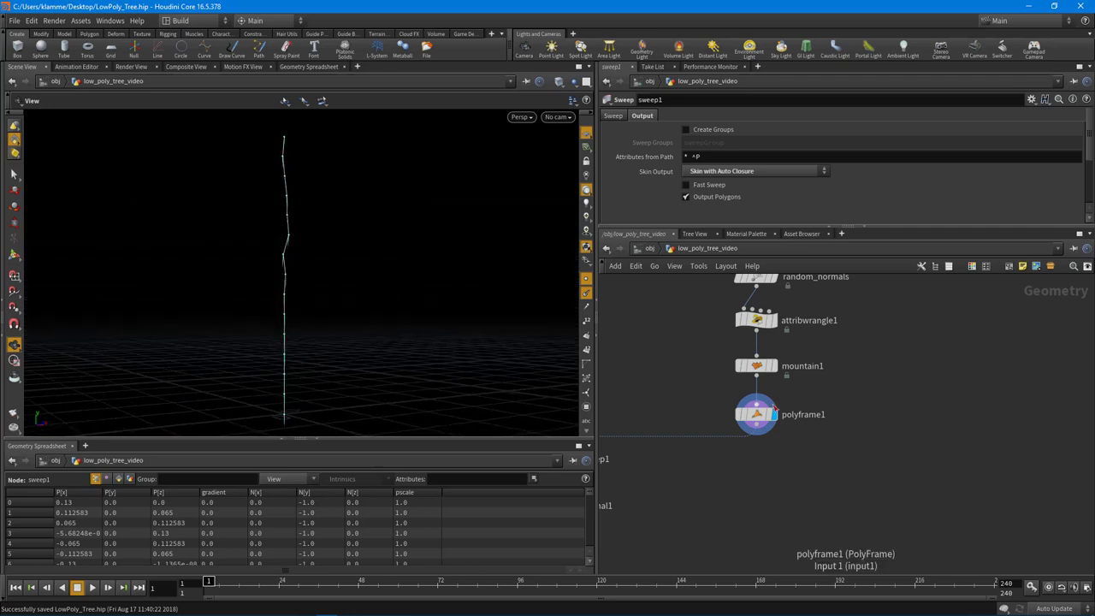
{"action": "middle_click_drag", "start_coordinate": [801, 450], "coordinate": [886, 406]}
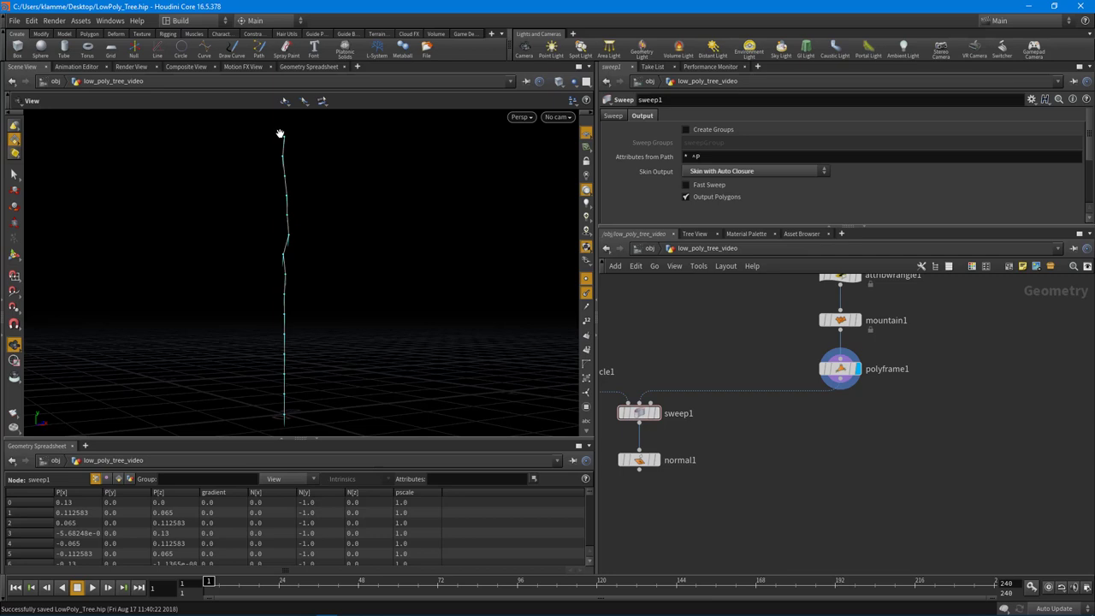
{"action": "middle_click_drag", "start_coordinate": [881, 472], "coordinate": [767, 476]}
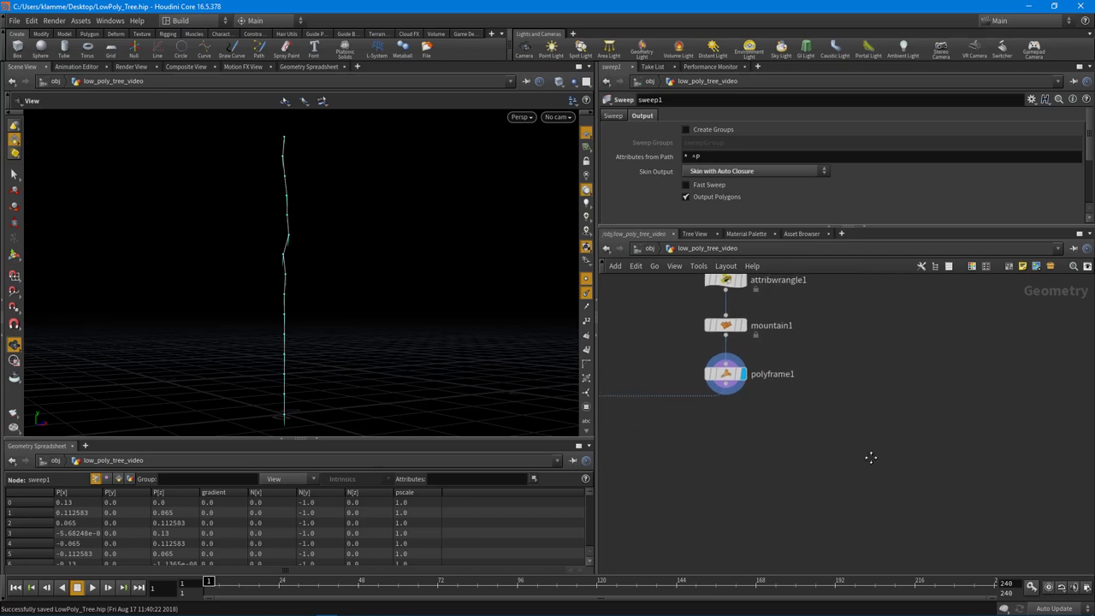
{"action": "middle_click_drag", "start_coordinate": [870, 458], "coordinate": [844, 460]}
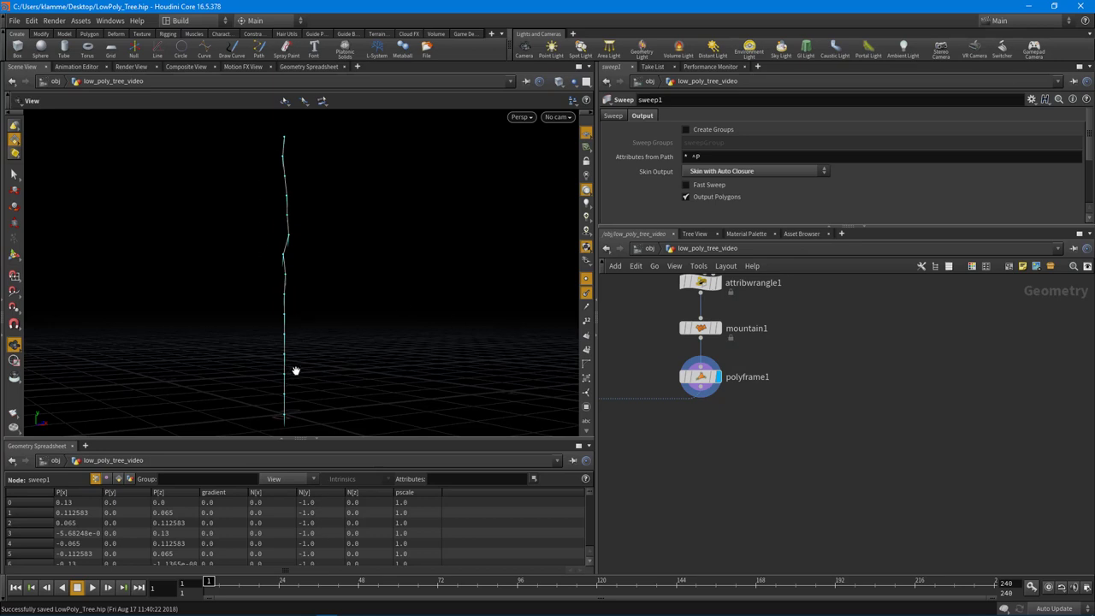
{"action": "left_click_drag", "start_coordinate": [370, 377], "coordinate": [335, 373]}
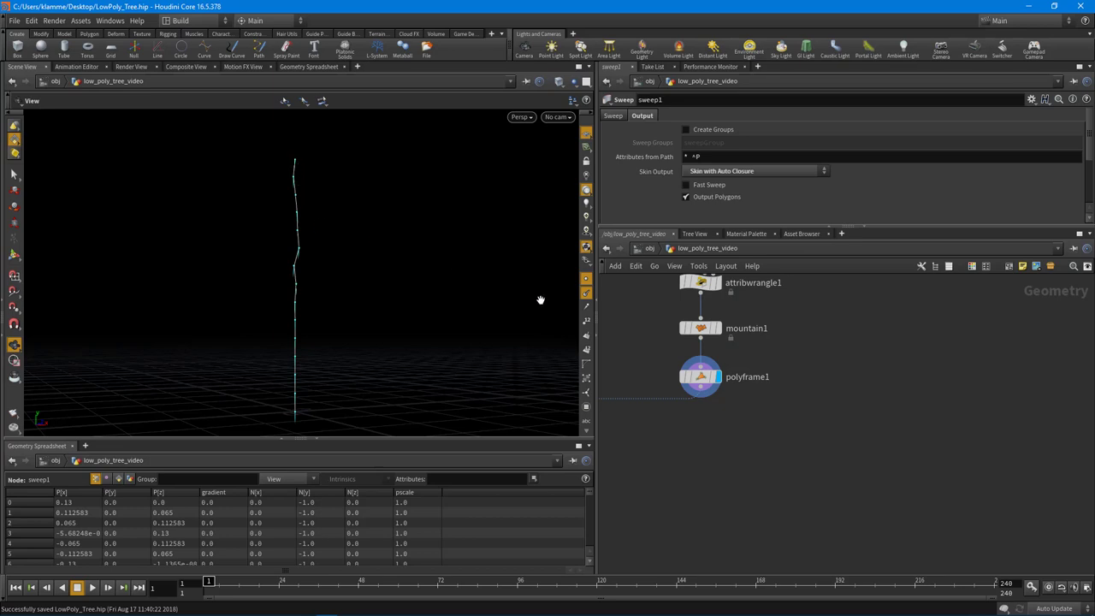
{"action": "left_click_drag", "start_coordinate": [874, 225], "coordinate": [874, 220]}
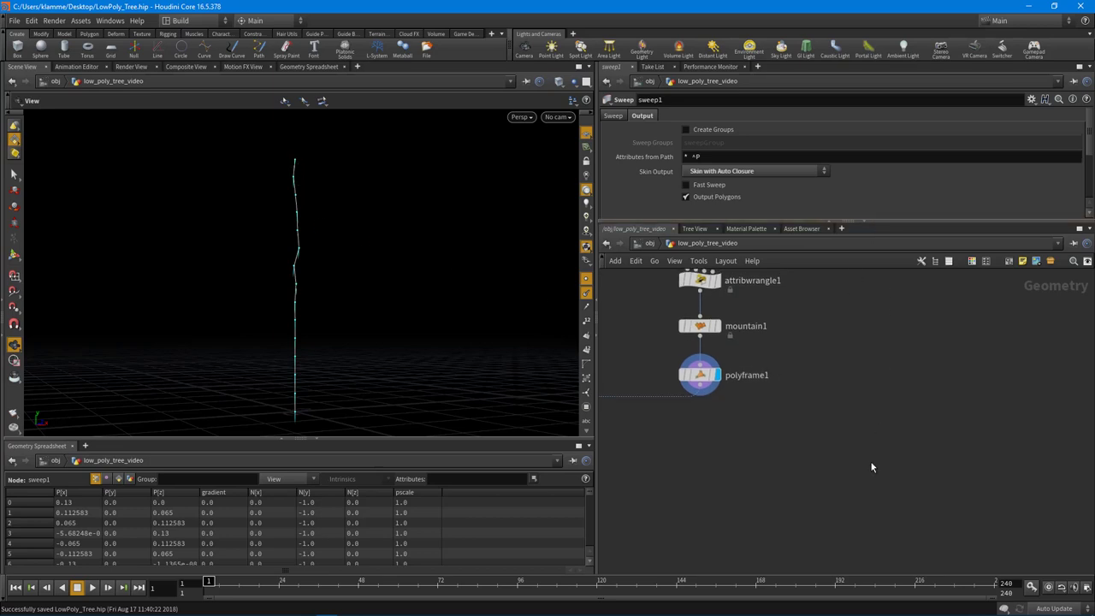
Add a Carve node, connect polyframe1's output to it, and display its result
{"action": "key", "text": "Tab"}
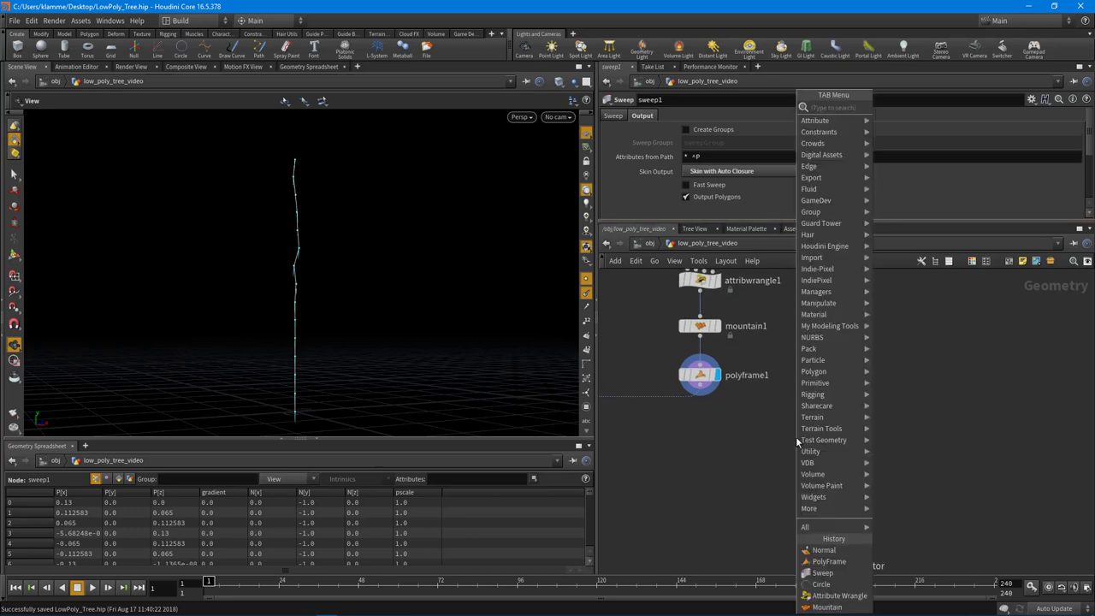
{"action": "type", "text": "carve"}
{"action": "key", "text": "Return"}
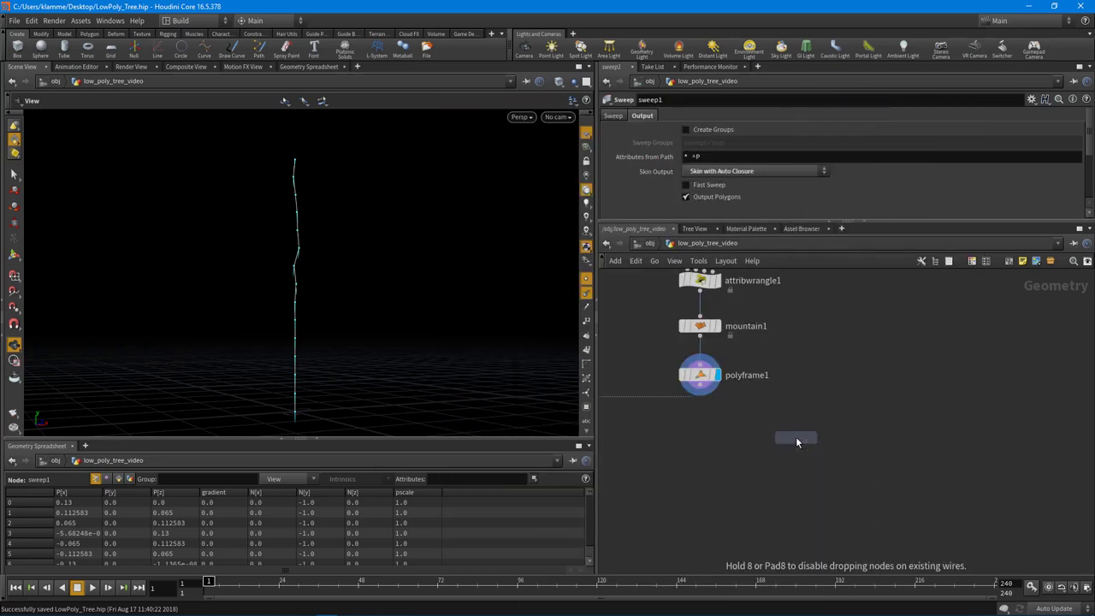
{"action": "left_click", "coordinate": [834, 433]}
{"action": "scroll", "coordinate": [791, 409], "scroll_direction": "up", "scroll_amount": 3}
{"action": "left_click", "coordinate": [646, 369]}
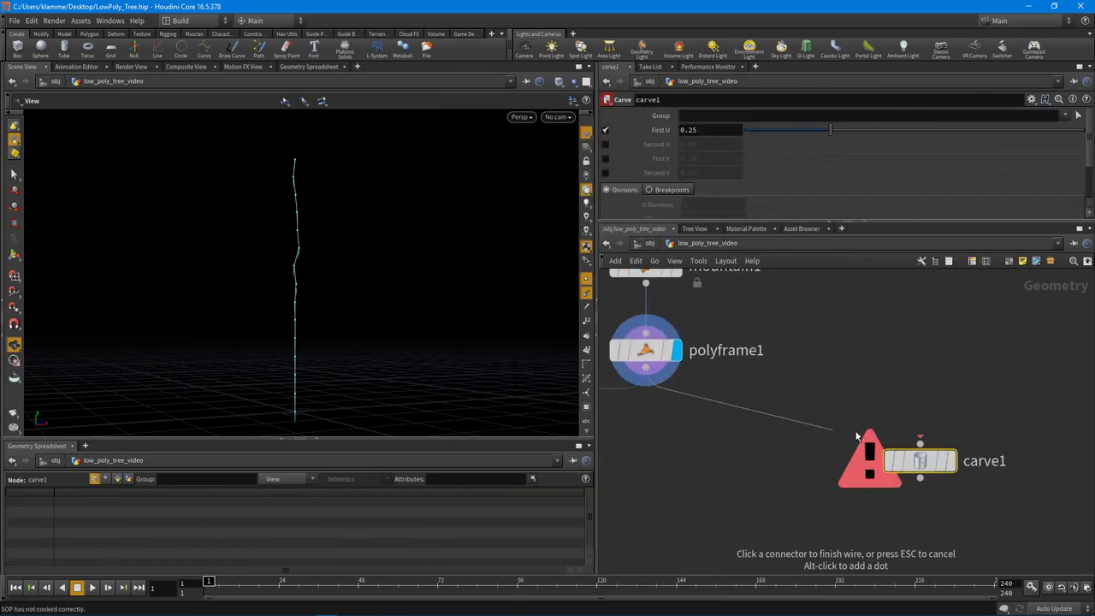
{"action": "left_click", "coordinate": [920, 443]}
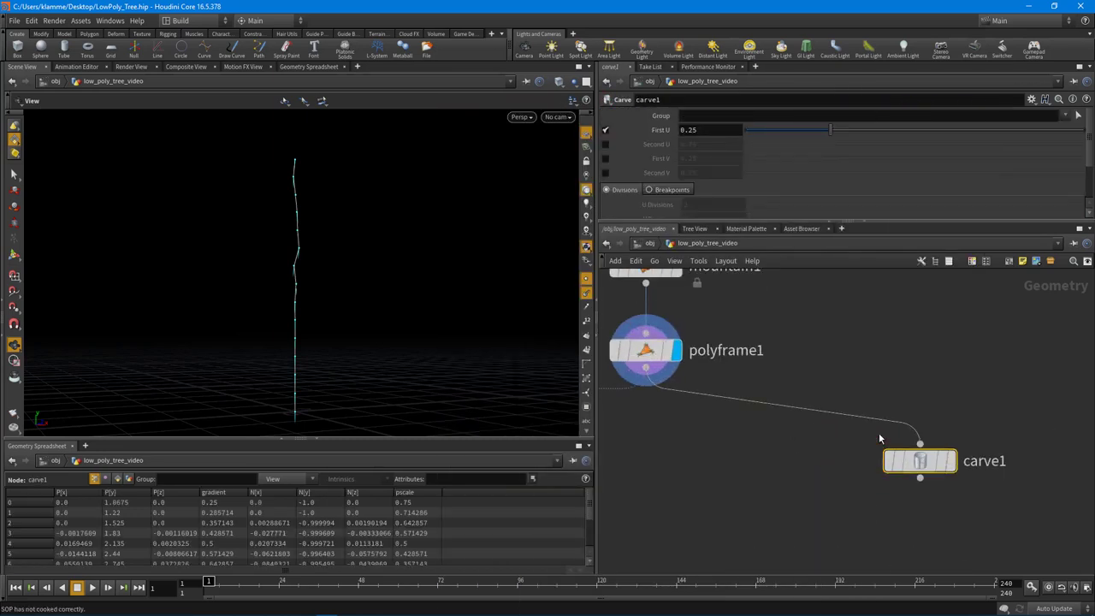
{"action": "left_click", "coordinate": [953, 464]}
{"action": "left_click_drag", "start_coordinate": [931, 463], "coordinate": [931, 450]}
{"action": "scroll", "coordinate": [357, 348], "scroll_direction": "down", "scroll_amount": 2}
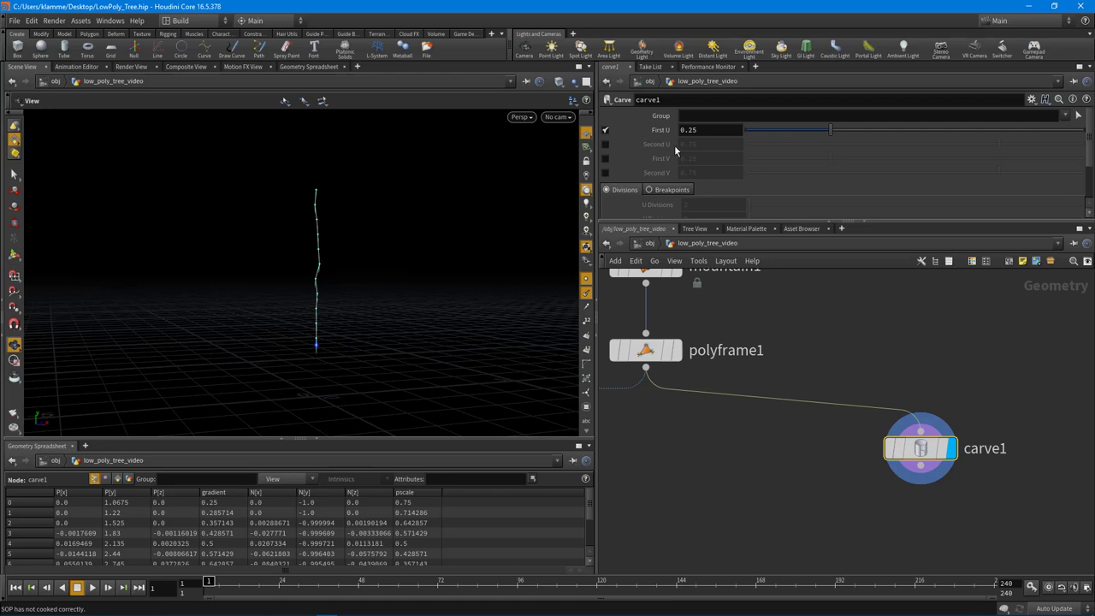
Enable the carve's Second U at 1 and set First U to 0.408
{"action": "left_click", "coordinate": [605, 144]}
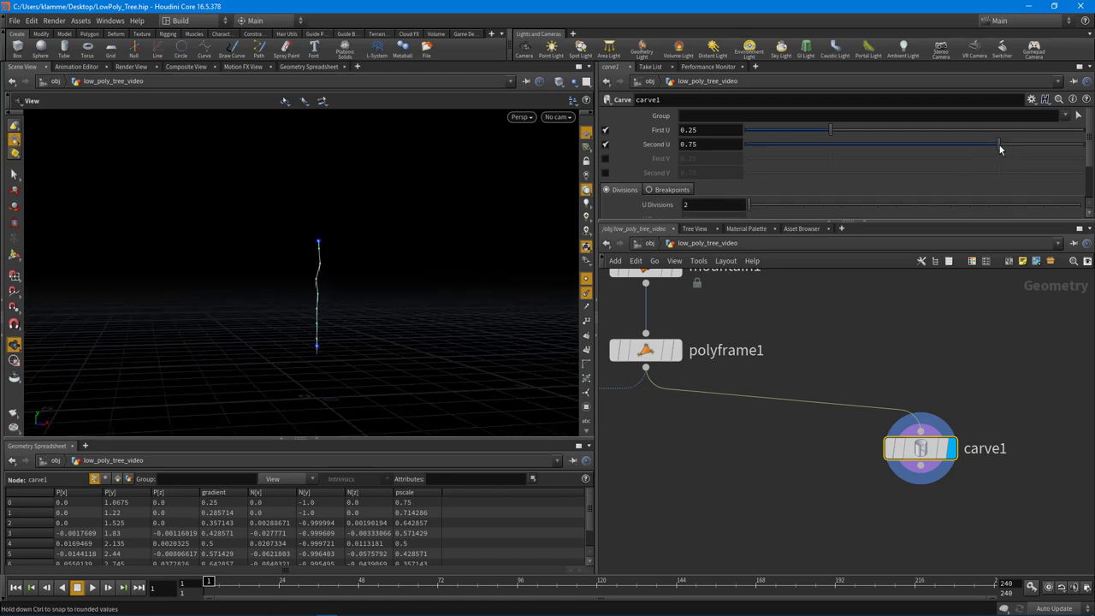
{"action": "left_click_drag", "start_coordinate": [1025, 150], "coordinate": [1085, 147]}
{"action": "left_click_drag", "start_coordinate": [834, 131], "coordinate": [884, 155]}
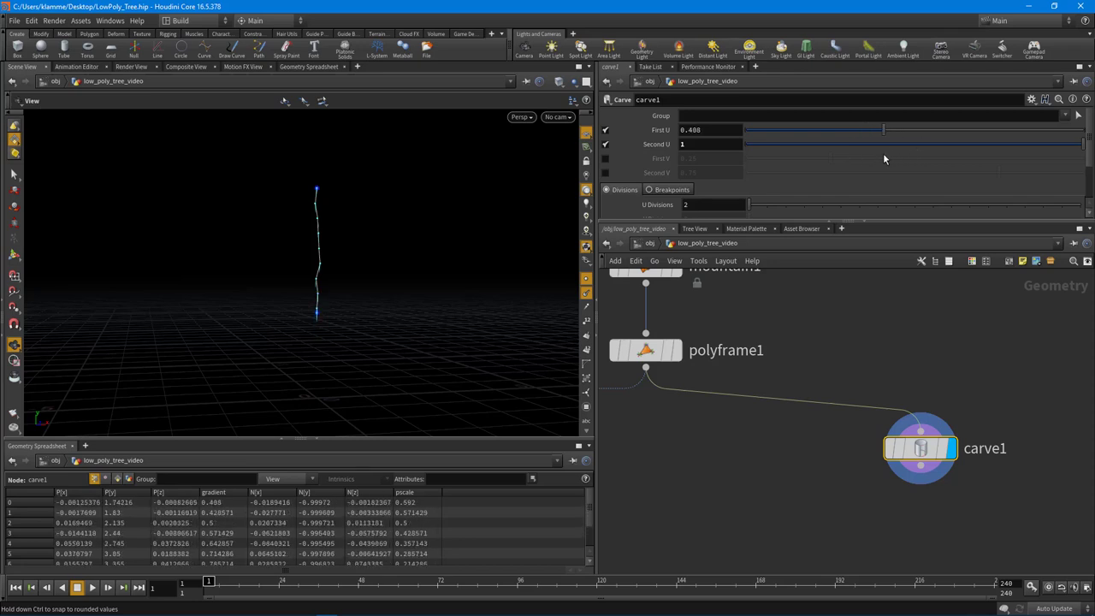
{"action": "left_click_drag", "start_coordinate": [350, 271], "coordinate": [381, 283], "text": "alt"}
{"action": "left_click_drag", "start_coordinate": [897, 221], "coordinate": [895, 194]}
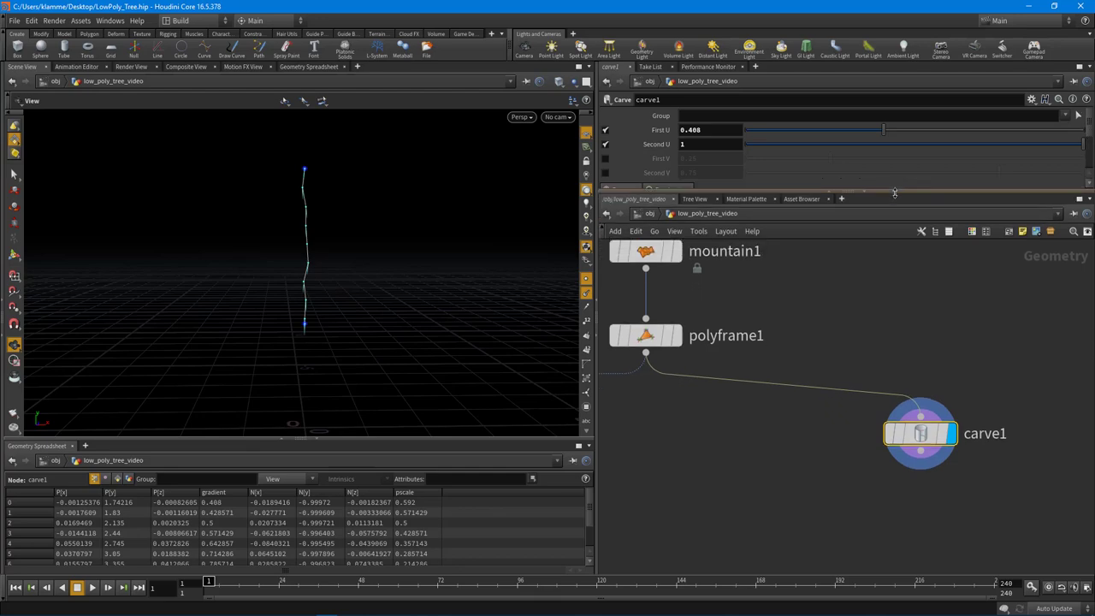
{"action": "left_click_drag", "start_coordinate": [296, 277], "coordinate": [322, 337], "text": "alt"}
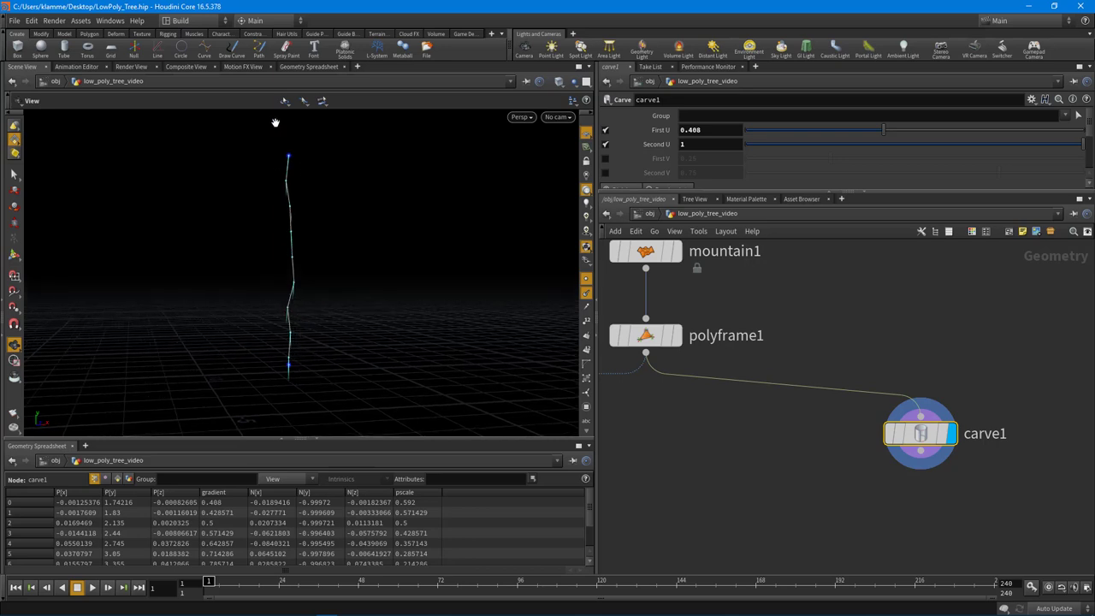
Add a PolyFrame node below carve1, connect it to the carve output, and display it
{"action": "middle_click_drag", "start_coordinate": [821, 473], "coordinate": [792, 431]}
{"action": "key", "text": "Tab"}
{"action": "type", "text": "poly"}
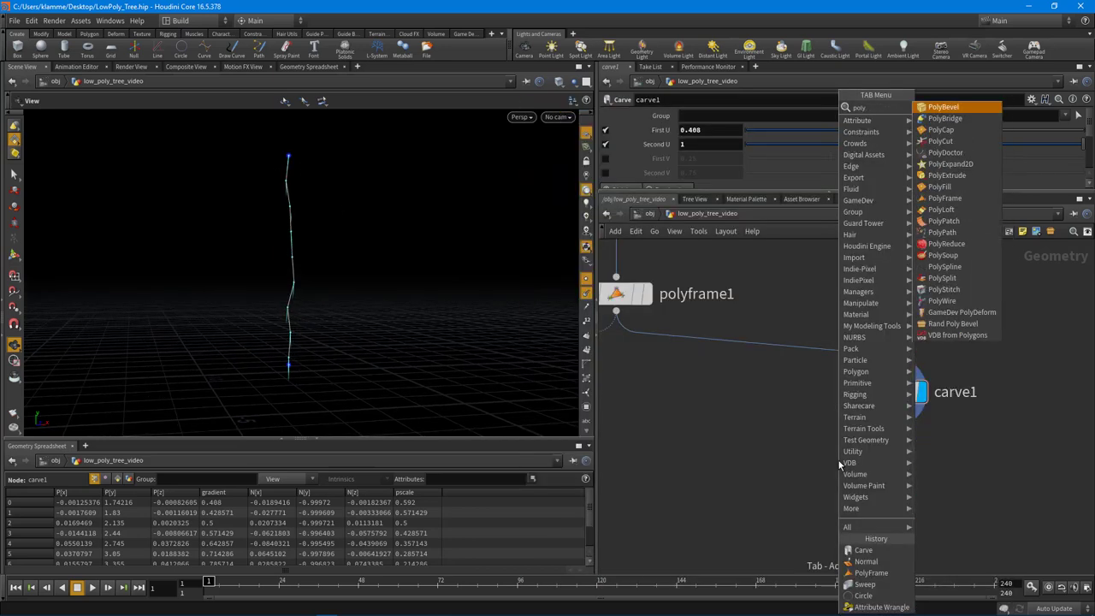
{"action": "left_click", "coordinate": [944, 197]}
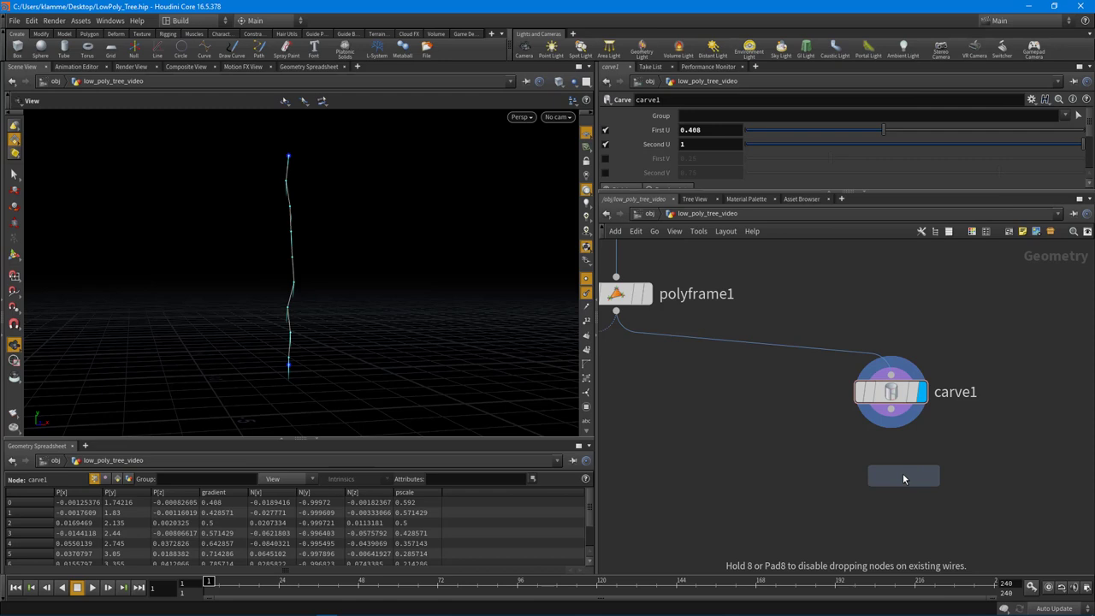
{"action": "left_click", "coordinate": [902, 471]}
{"action": "left_click_drag", "start_coordinate": [892, 408], "coordinate": [891, 455]}
{"action": "left_click", "coordinate": [920, 455]}
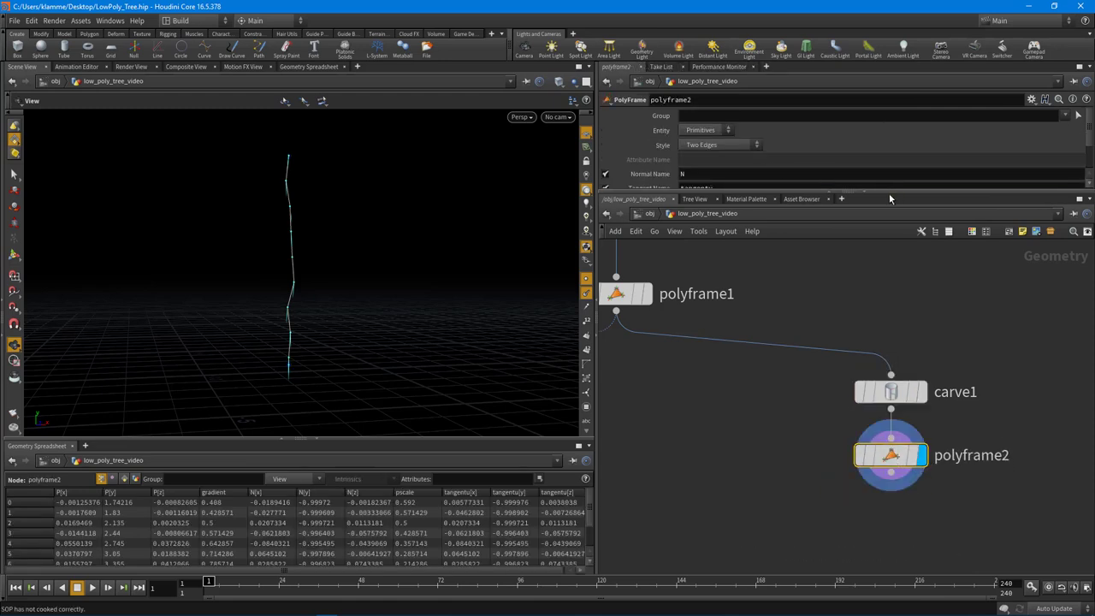
Set the new PolyFrame's entity to Points, disable its normal attribute, and name the tangent attribute N
{"action": "left_click_drag", "start_coordinate": [889, 195], "coordinate": [889, 255]}
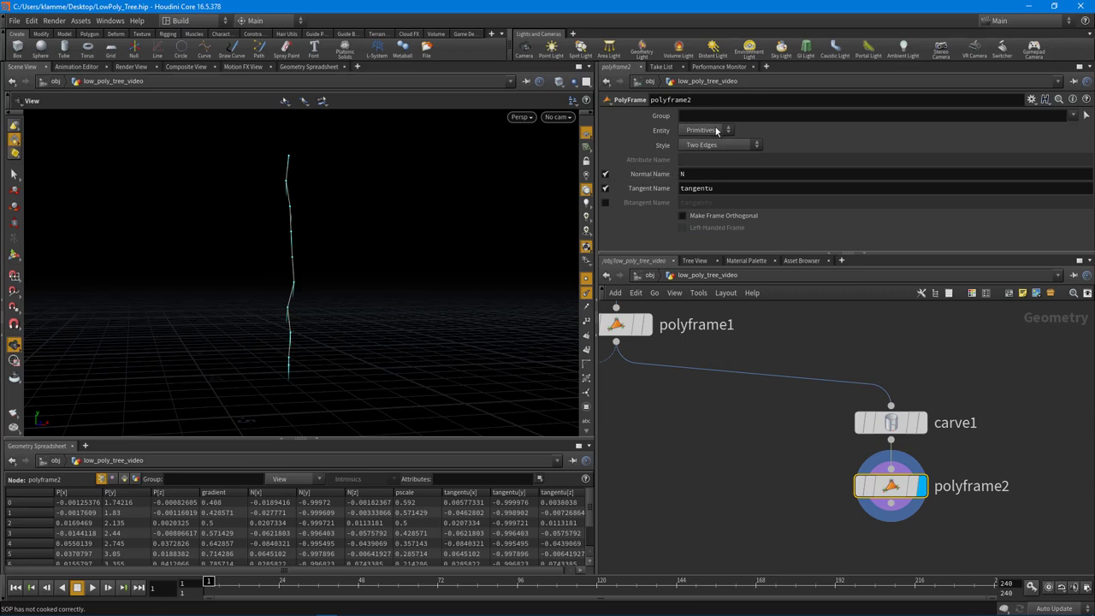
{"action": "left_click", "coordinate": [716, 130]}
{"action": "left_click", "coordinate": [700, 145]}
{"action": "left_click", "coordinate": [606, 173]}
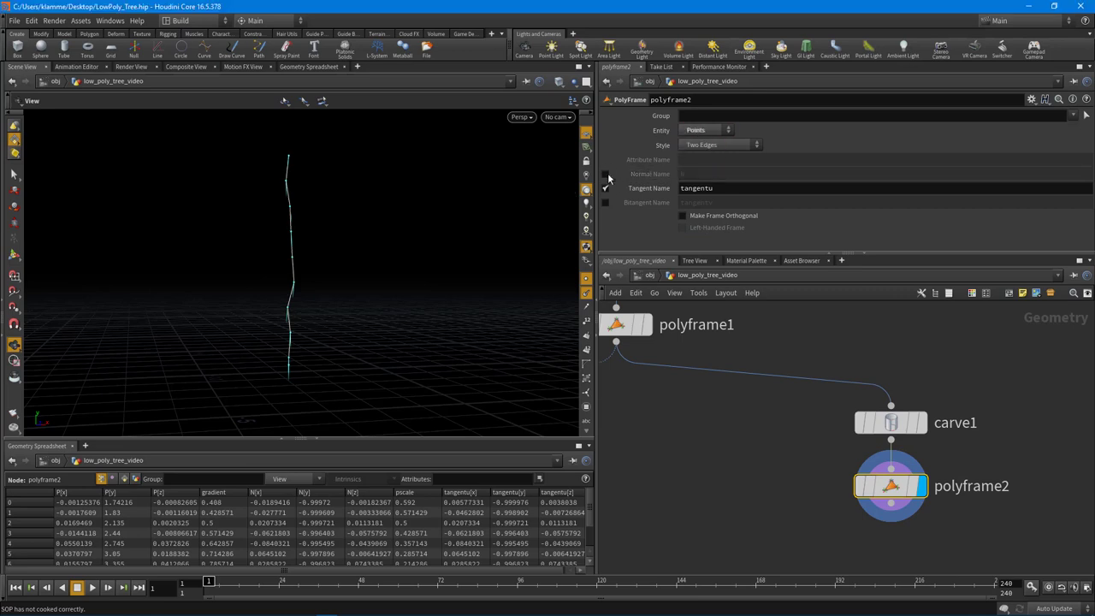
{"action": "double_click", "coordinate": [753, 194]}
{"action": "type", "text": "N"}
{"action": "key", "text": "Return"}
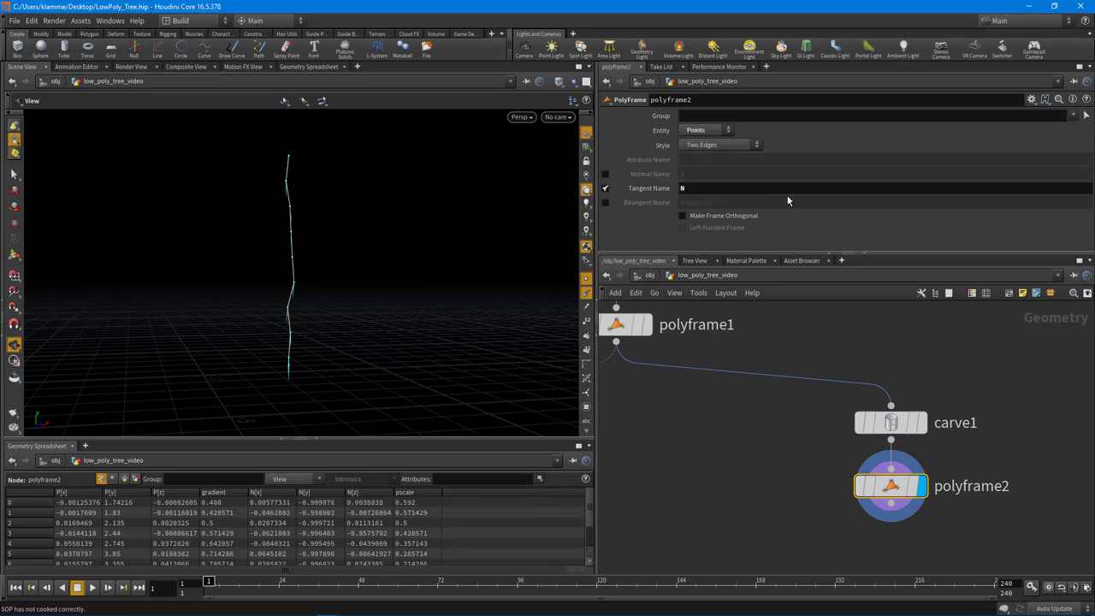
Add an Attribute Wrangle below polyframe2, connect polyframe2 to its first input, and display it
{"action": "middle_click_drag", "start_coordinate": [985, 374], "coordinate": [963, 373]}
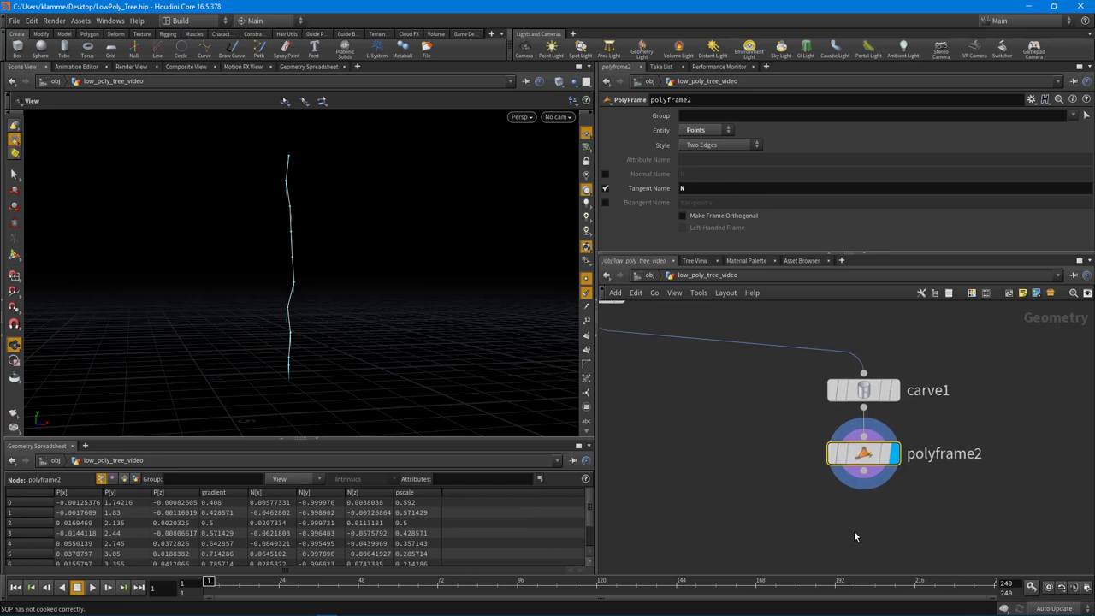
{"action": "key", "text": "Tab"}
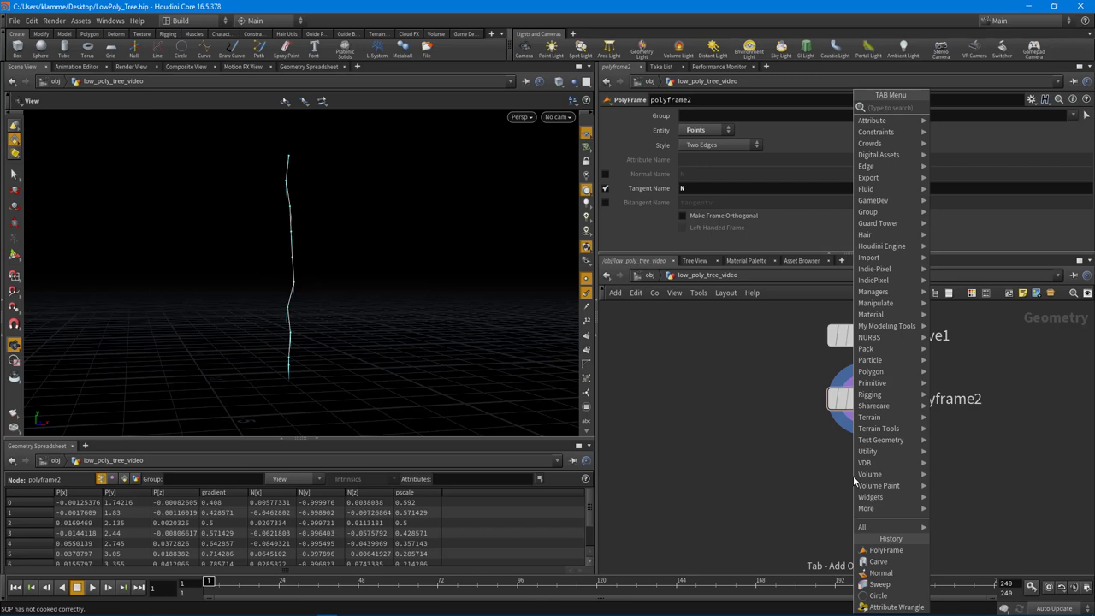
{"action": "type", "text": "attr"}
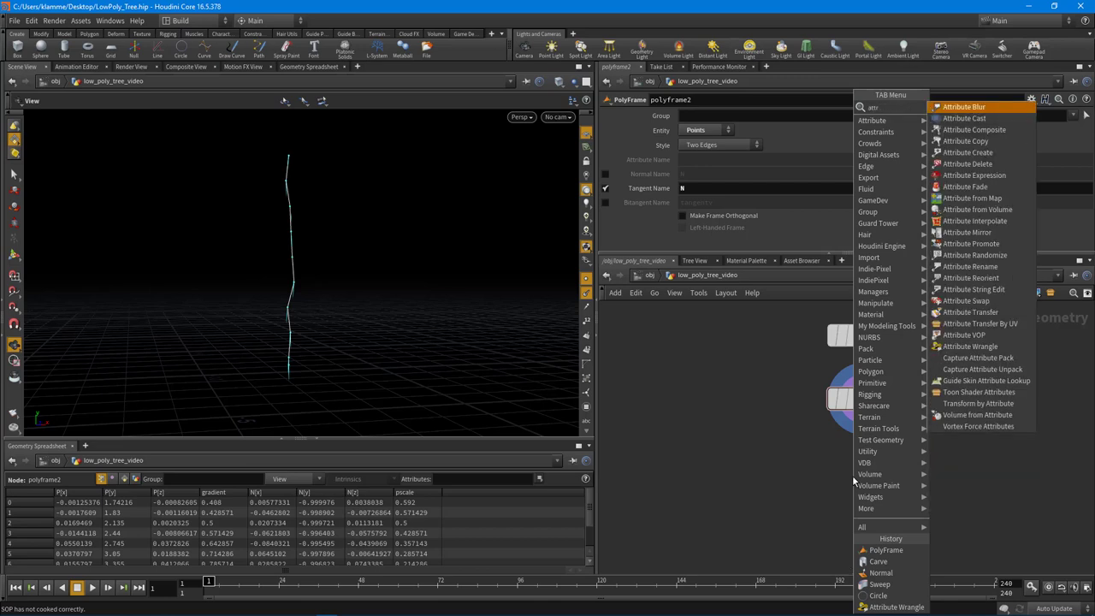
{"action": "left_click", "coordinate": [966, 347]}
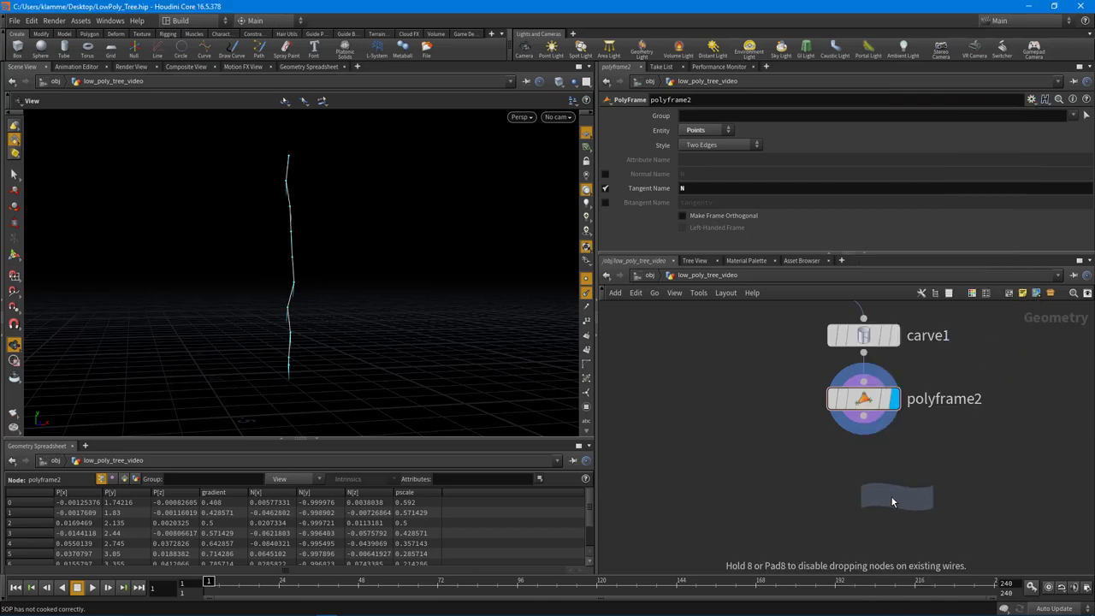
{"action": "left_click", "coordinate": [863, 445]}
{"action": "left_click_drag", "start_coordinate": [863, 417], "coordinate": [842, 444]}
{"action": "left_click", "coordinate": [895, 465]}
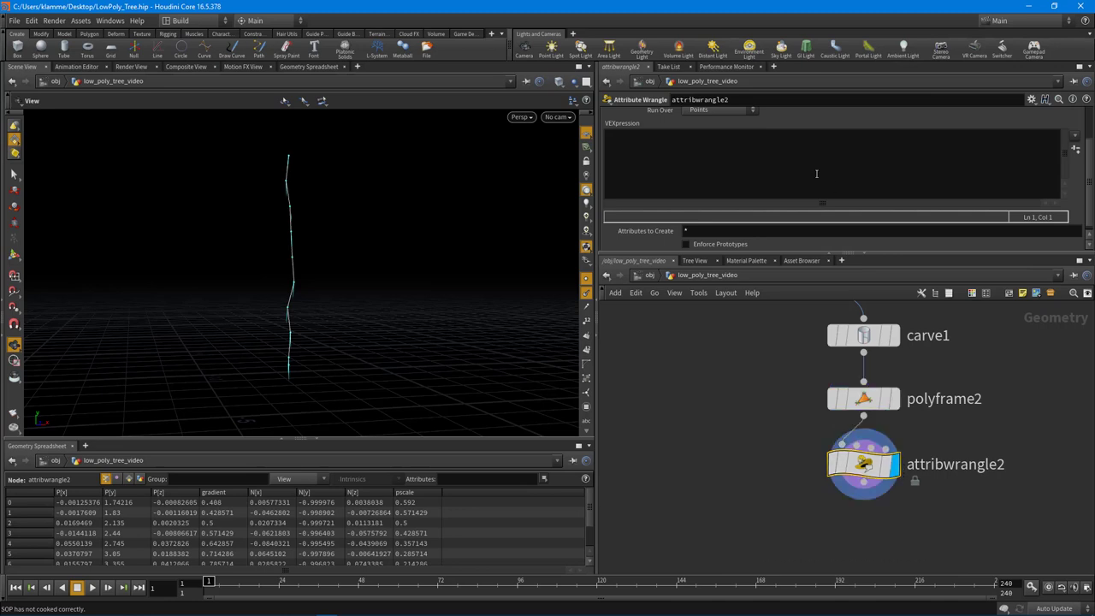
Enter the wrangle's VEX expression @N = -@N; to reverse the point normals
{"action": "left_click", "coordinate": [736, 156]}
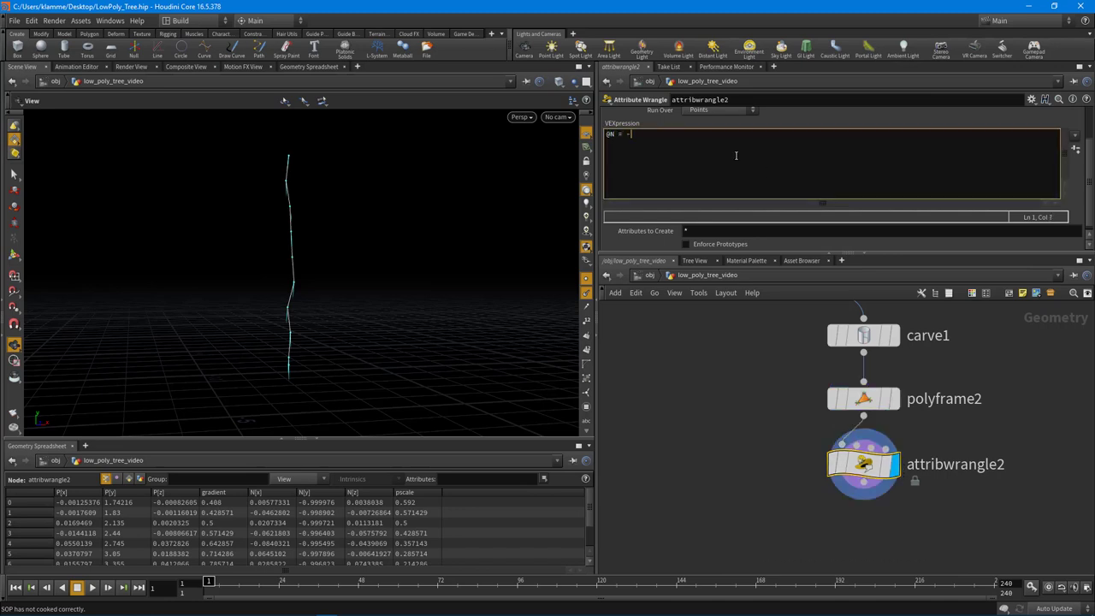
{"action": "type", "text": "@N = -@N;"}
{"action": "left_click", "coordinate": [839, 114]}
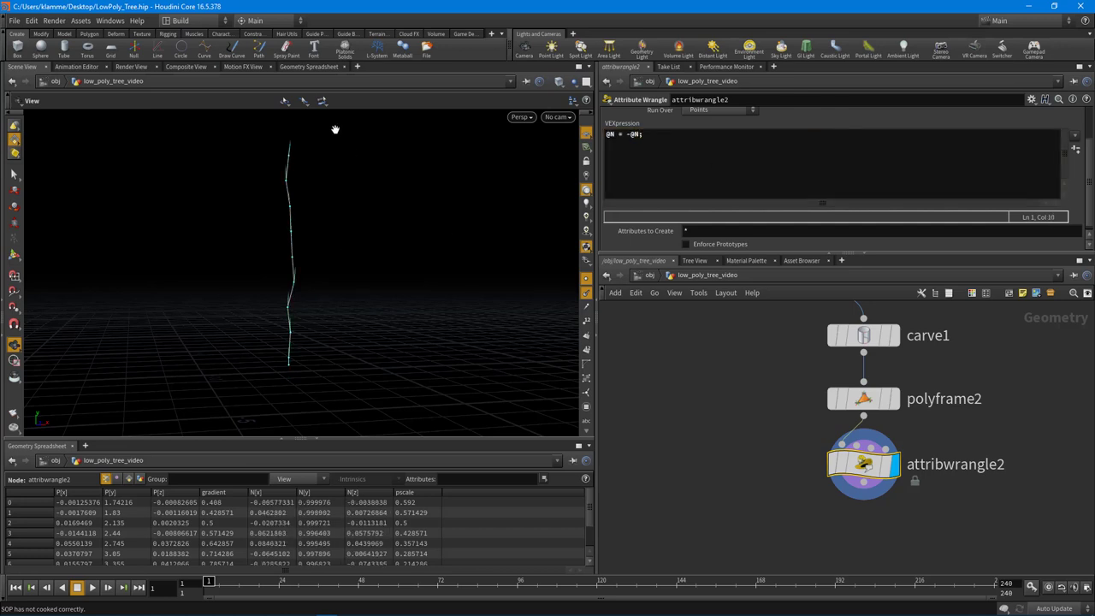
Set polyframe2's style to First Edge and inspect the normals along the curve
{"action": "left_click", "coordinate": [847, 432]}
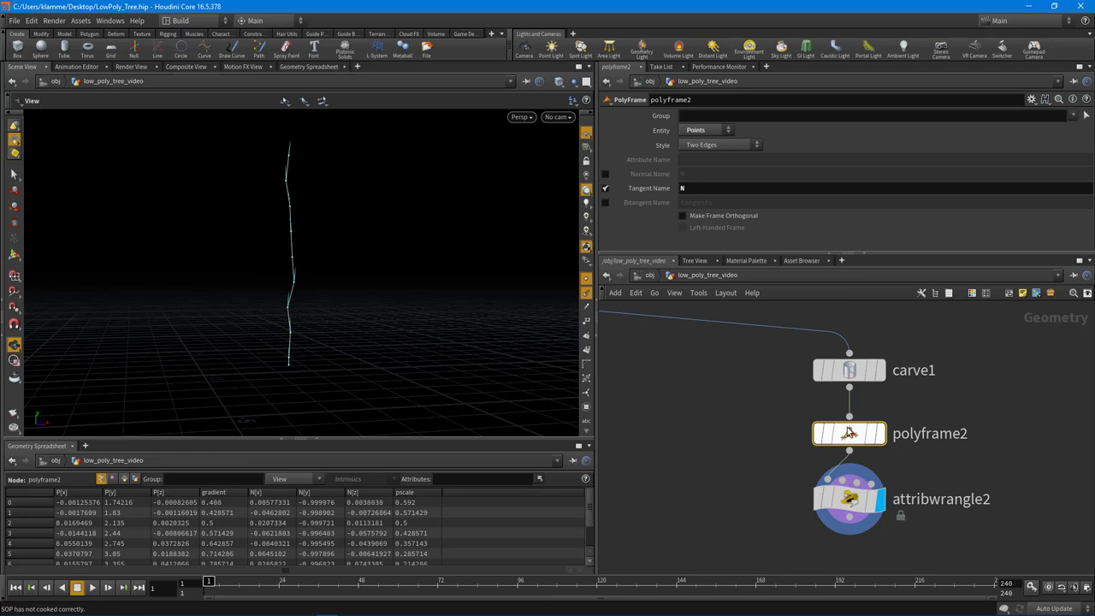
{"action": "left_click", "coordinate": [730, 150]}
{"action": "left_click", "coordinate": [716, 159]}
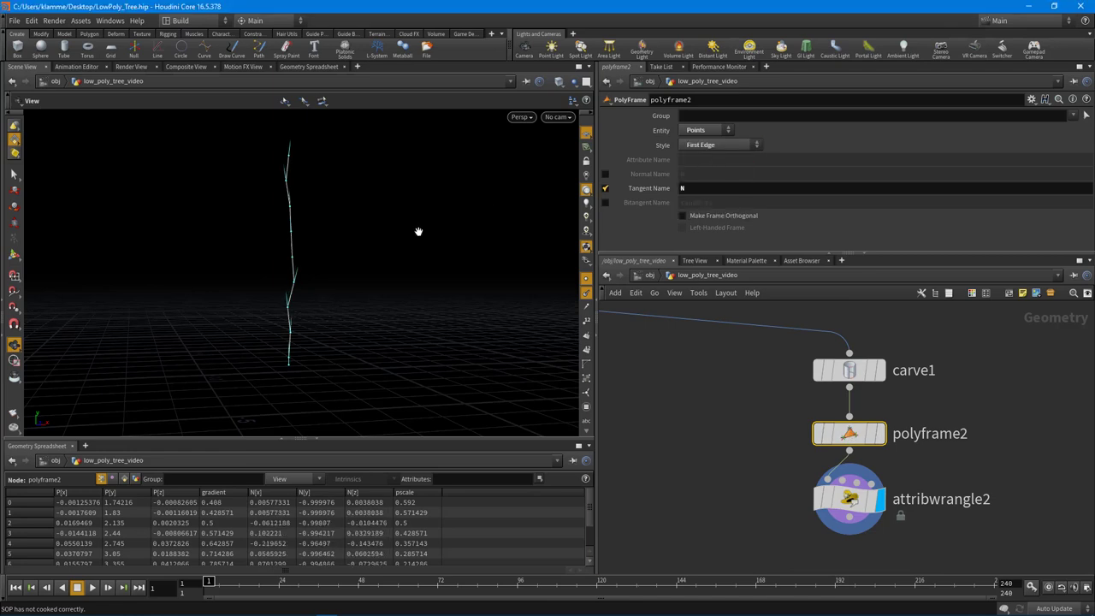
{"action": "right_click_drag", "start_coordinate": [282, 284], "coordinate": [360, 292]}
{"action": "left_click_drag", "start_coordinate": [337, 328], "coordinate": [330, 359]}
{"action": "right_click_drag", "start_coordinate": [330, 360], "coordinate": [416, 366]}
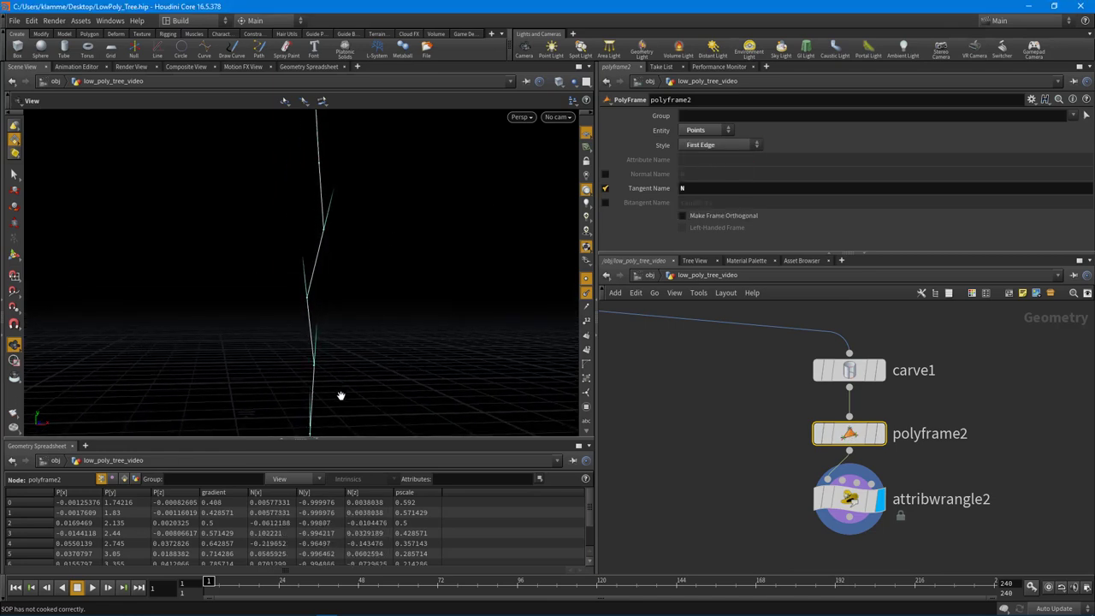
{"action": "left_click_drag", "start_coordinate": [298, 396], "coordinate": [317, 334]}
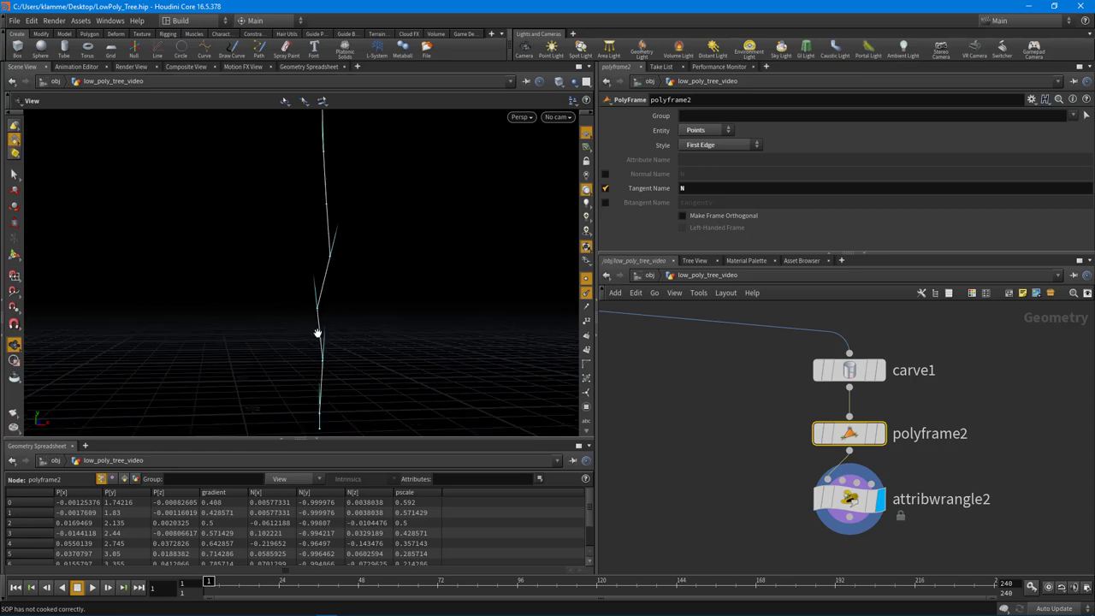
{"action": "middle_click_drag", "start_coordinate": [420, 202], "coordinate": [441, 316]}
{"action": "right_click_drag", "start_coordinate": [441, 317], "coordinate": [272, 310]}
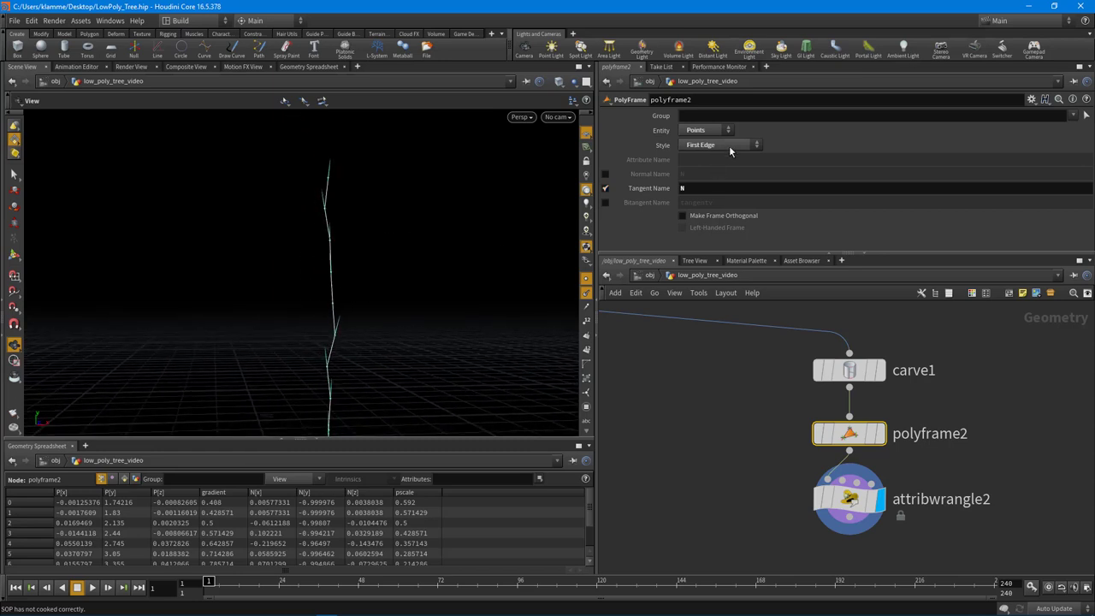
{"action": "left_click_drag", "start_coordinate": [376, 229], "coordinate": [346, 248]}
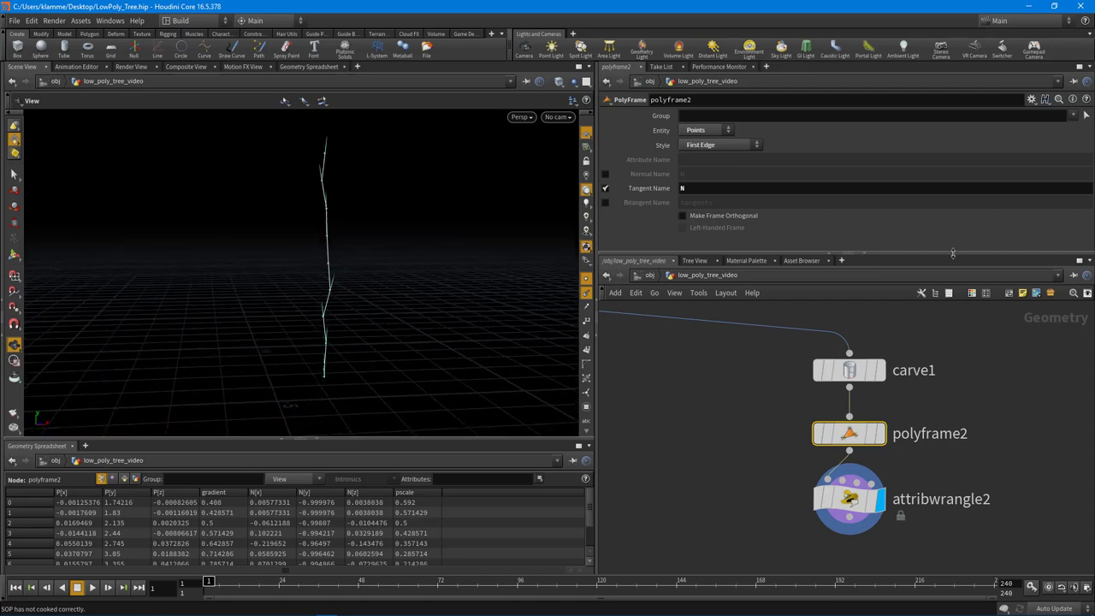
Add a Resample node below attribwrangle2, connect it to the wrangle's output, and display it
{"action": "left_click_drag", "start_coordinate": [953, 252], "coordinate": [953, 195]}
{"action": "middle_click_drag", "start_coordinate": [857, 562], "coordinate": [850, 477]}
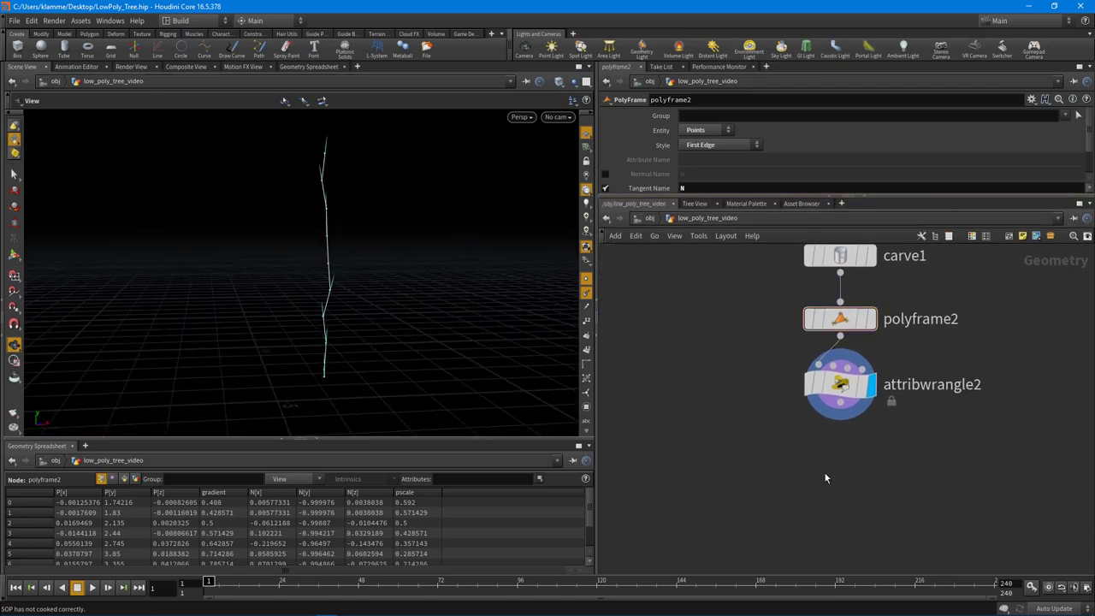
{"action": "key", "text": "Tab"}
{"action": "type", "text": "resa"}
{"action": "key", "text": "Return"}
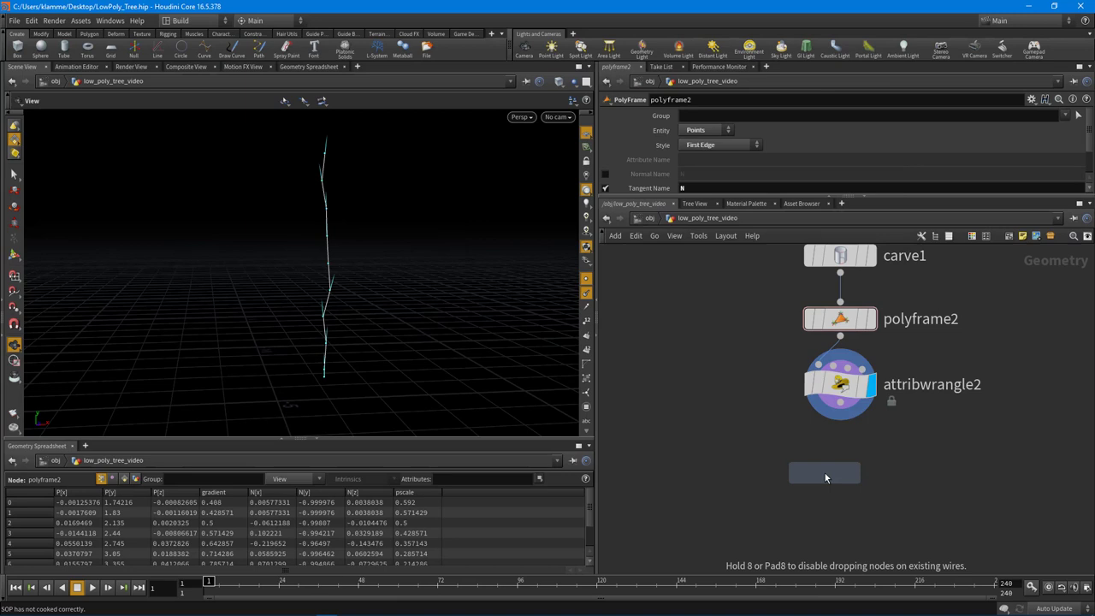
{"action": "left_click", "coordinate": [836, 464]}
{"action": "left_click", "coordinate": [840, 441]}
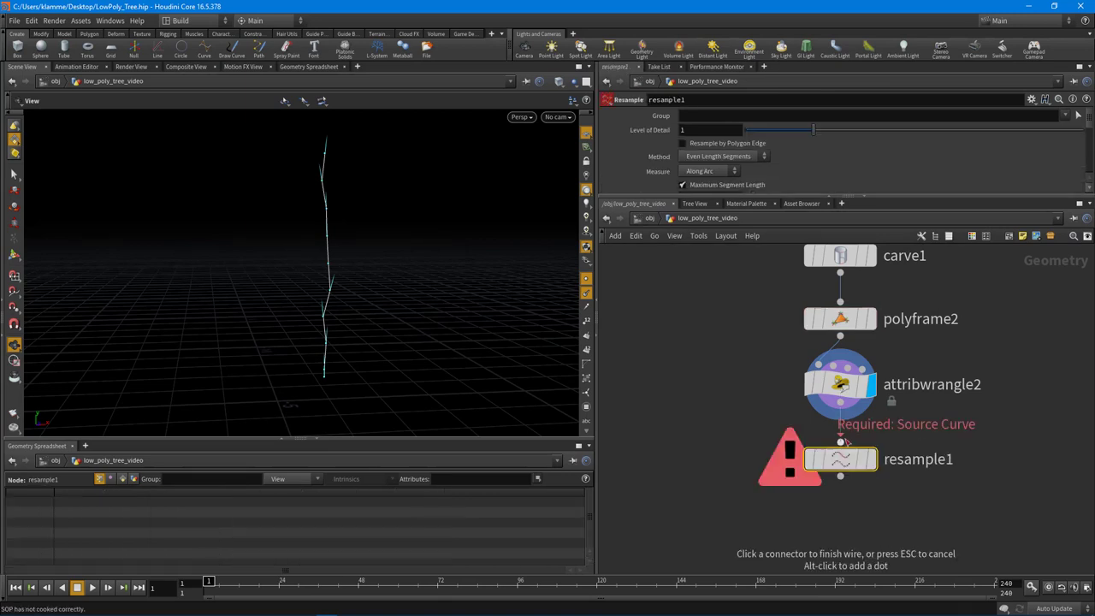
{"action": "left_click", "coordinate": [840, 418]}
{"action": "left_click", "coordinate": [870, 459]}
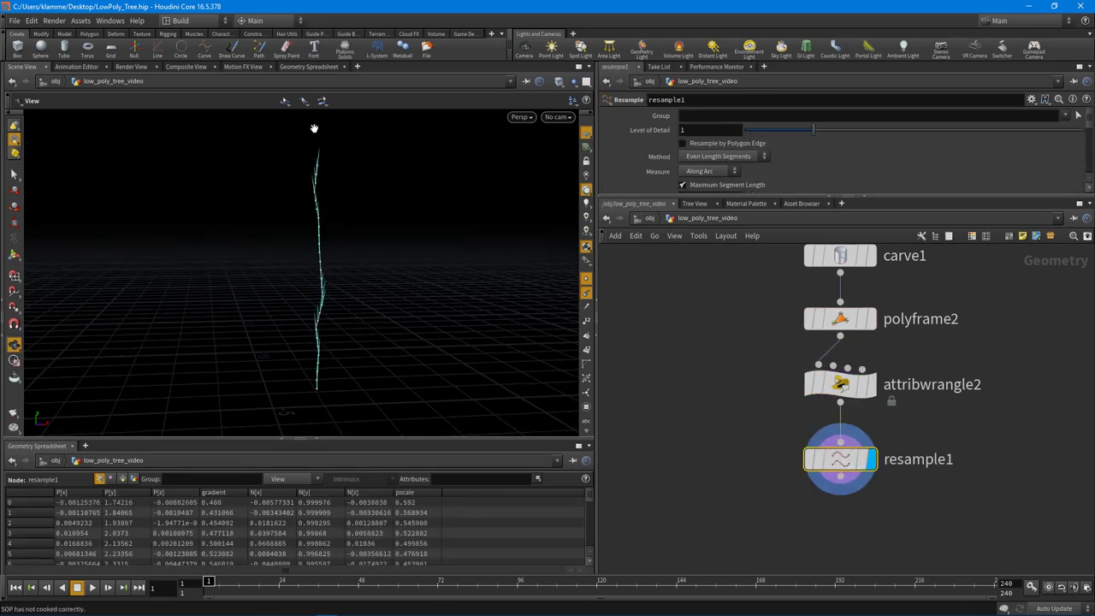
{"action": "left_click_drag", "start_coordinate": [400, 185], "coordinate": [408, 325]}
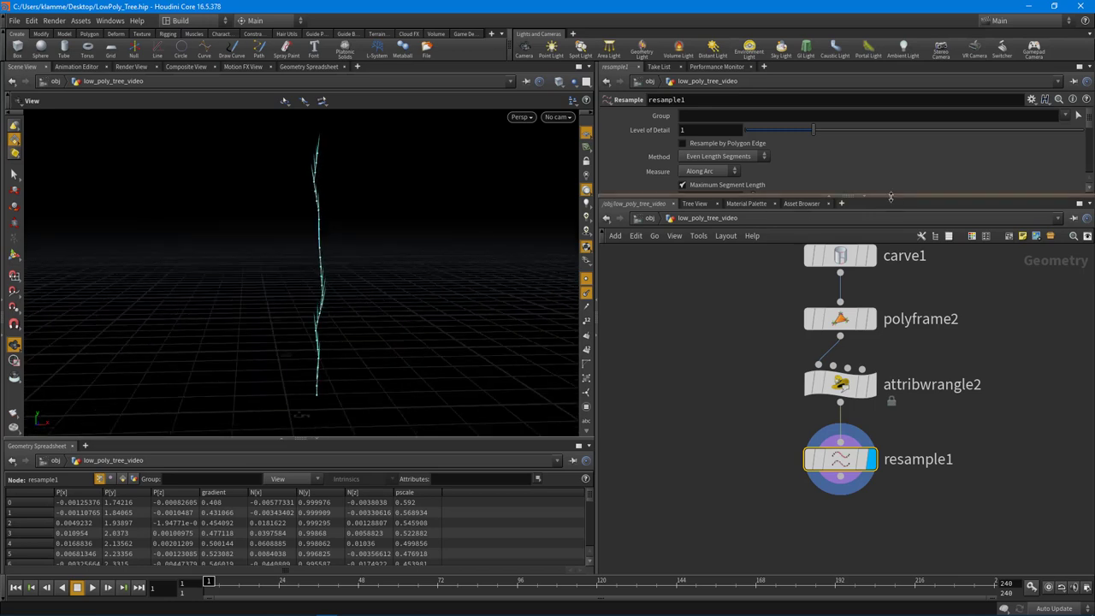
Set resample1 to treat polygons as Subdivision Curves and check the smoothed curve
{"action": "left_click_drag", "start_coordinate": [890, 196], "coordinate": [886, 318]}
{"action": "scroll", "coordinate": [750, 272], "scroll_direction": "down", "scroll_amount": 1}
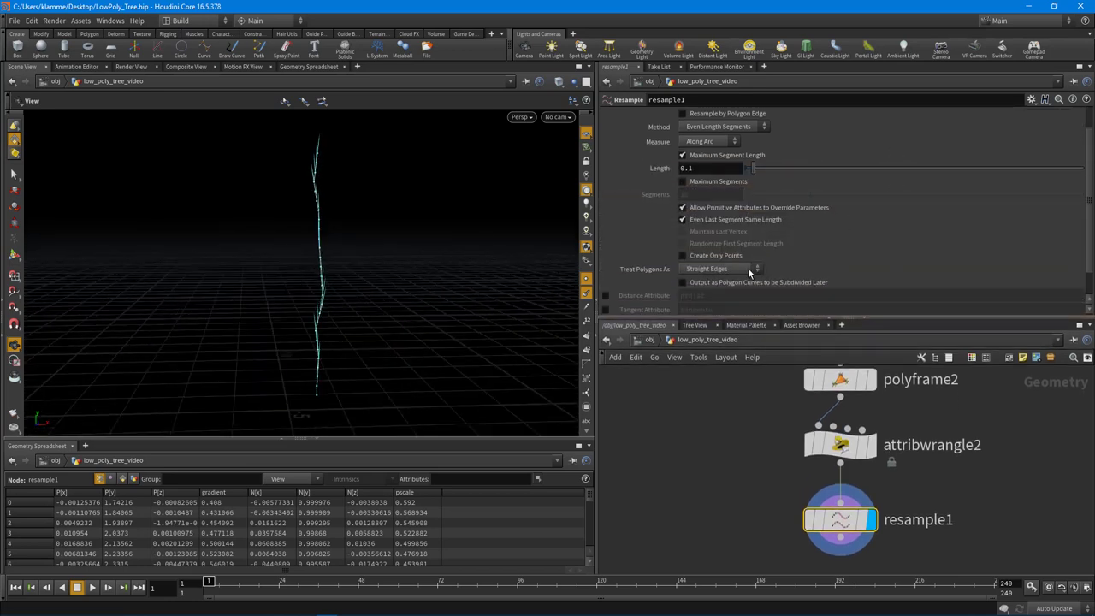
{"action": "left_click", "coordinate": [734, 271]}
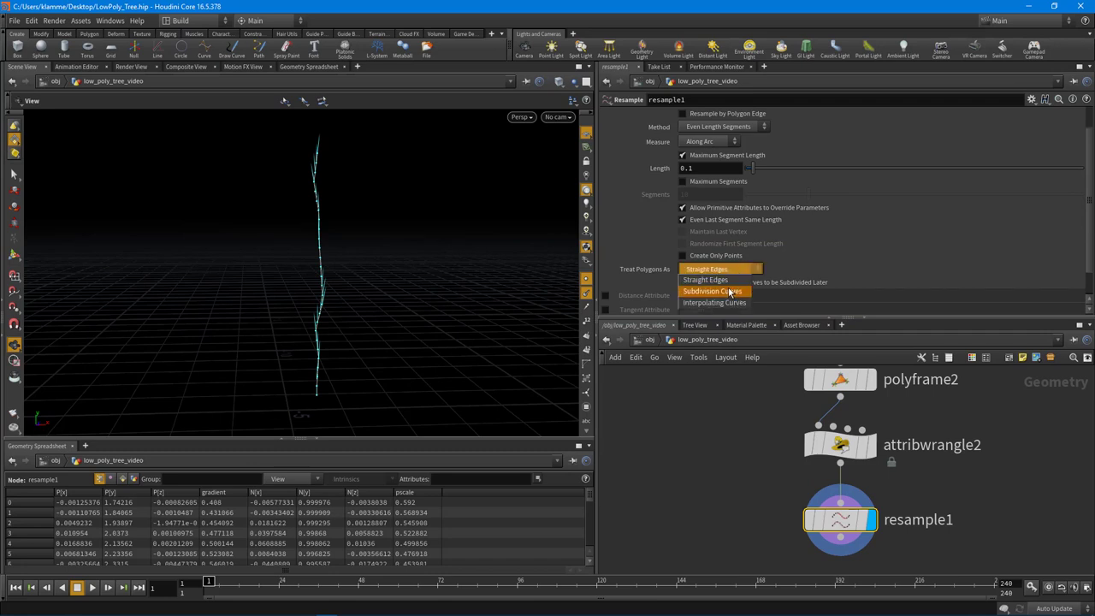
{"action": "left_click", "coordinate": [729, 284]}
{"action": "right_click_drag", "start_coordinate": [314, 296], "coordinate": [411, 300]}
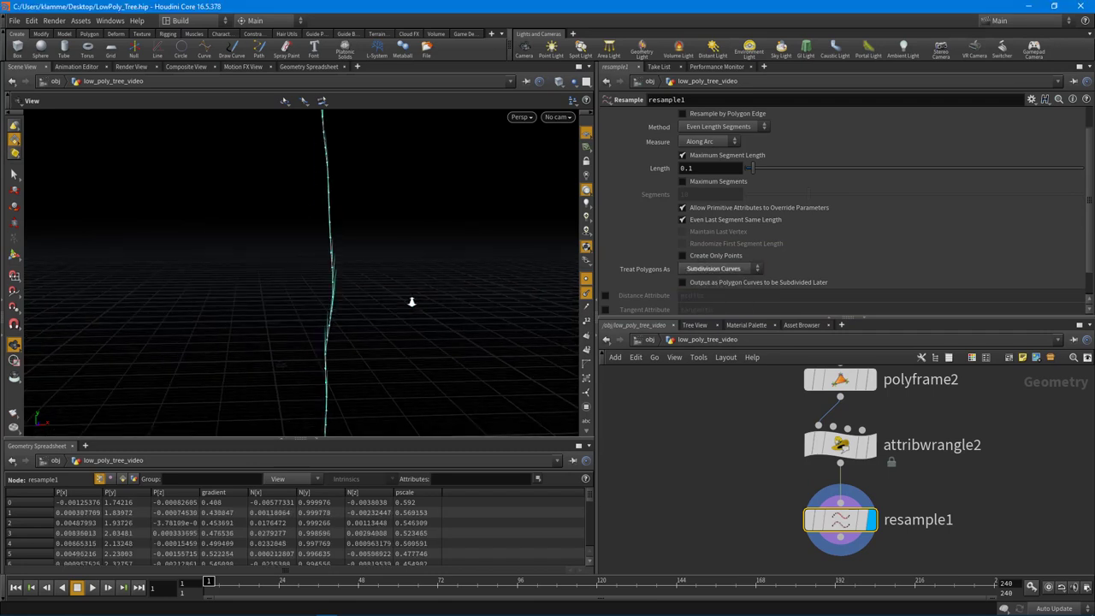
{"action": "left_click_drag", "start_coordinate": [411, 301], "coordinate": [382, 299]}
{"action": "right_click_drag", "start_coordinate": [381, 299], "coordinate": [362, 299]}
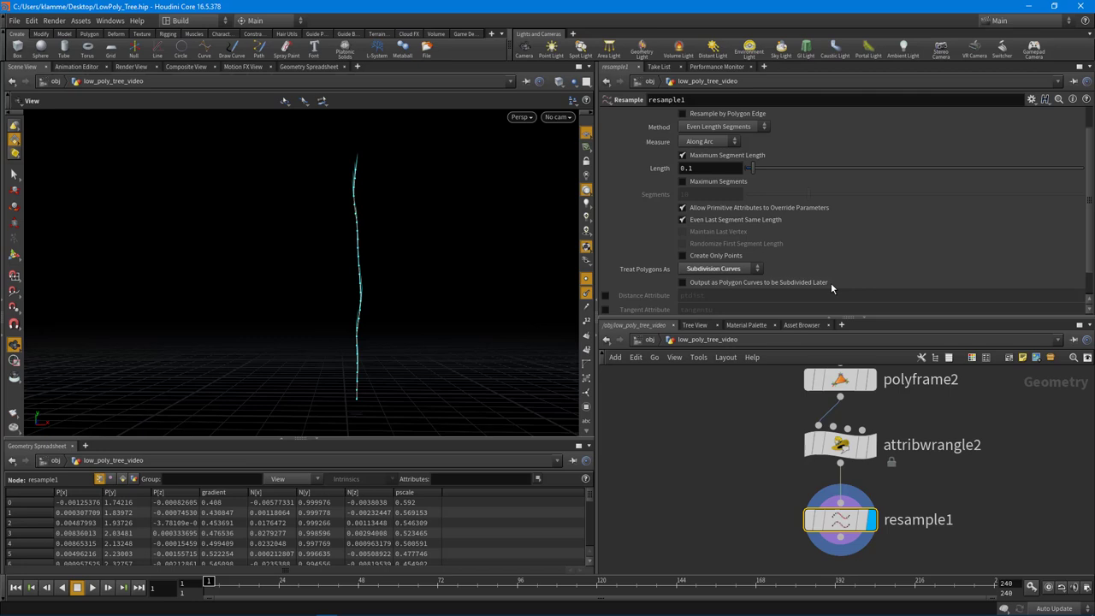
Disable resample1's Maximum Segment Length, enable Maximum Segments, and set the segments to 7
{"action": "scroll", "coordinate": [834, 281], "scroll_direction": "up", "scroll_amount": 1}
{"action": "left_click", "coordinate": [709, 186]}
{"action": "left_click", "coordinate": [715, 211]}
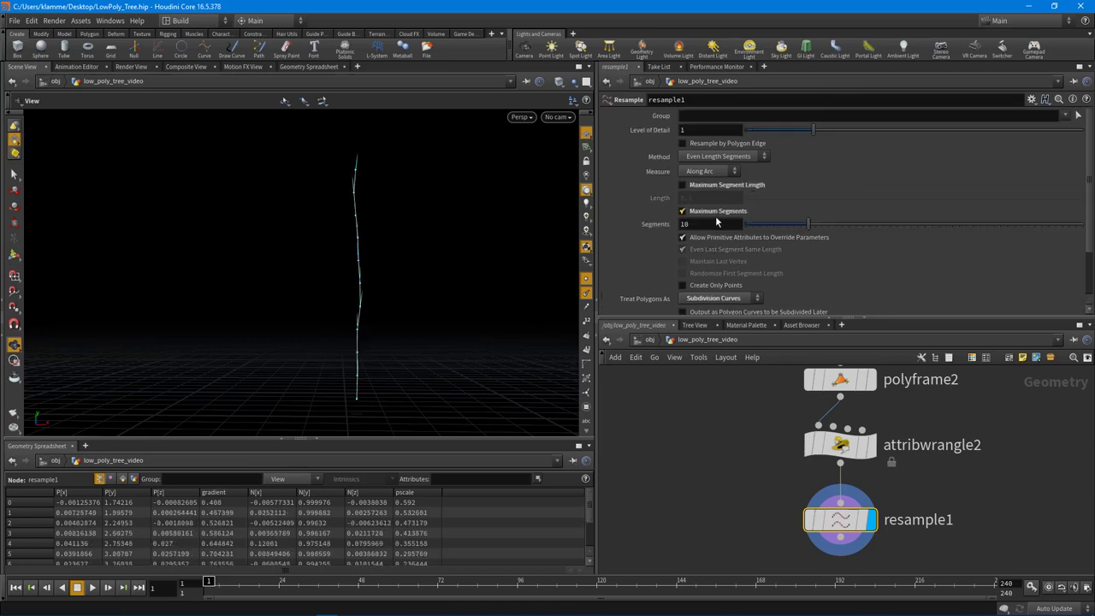
{"action": "mouse_move", "coordinate": [810, 227]}
{"action": "left_mouse_down"}
{"action": "mouse_move", "coordinate": [775, 230]}
{"action": "mouse_move", "coordinate": [843, 232]}
{"action": "mouse_move", "coordinate": [775, 237]}
{"action": "mouse_move", "coordinate": [819, 238]}
{"action": "mouse_move", "coordinate": [789, 231]}
{"action": "left_mouse_up"}
{"action": "left_click_drag", "start_coordinate": [410, 291], "coordinate": [506, 336]}
Pull polyframe2 out of its place after carve1, connect it below resample1, and display it
{"action": "left_click_drag", "start_coordinate": [773, 318], "coordinate": [772, 238]}
{"action": "scroll", "coordinate": [855, 348], "scroll_direction": "down", "scroll_amount": 2}
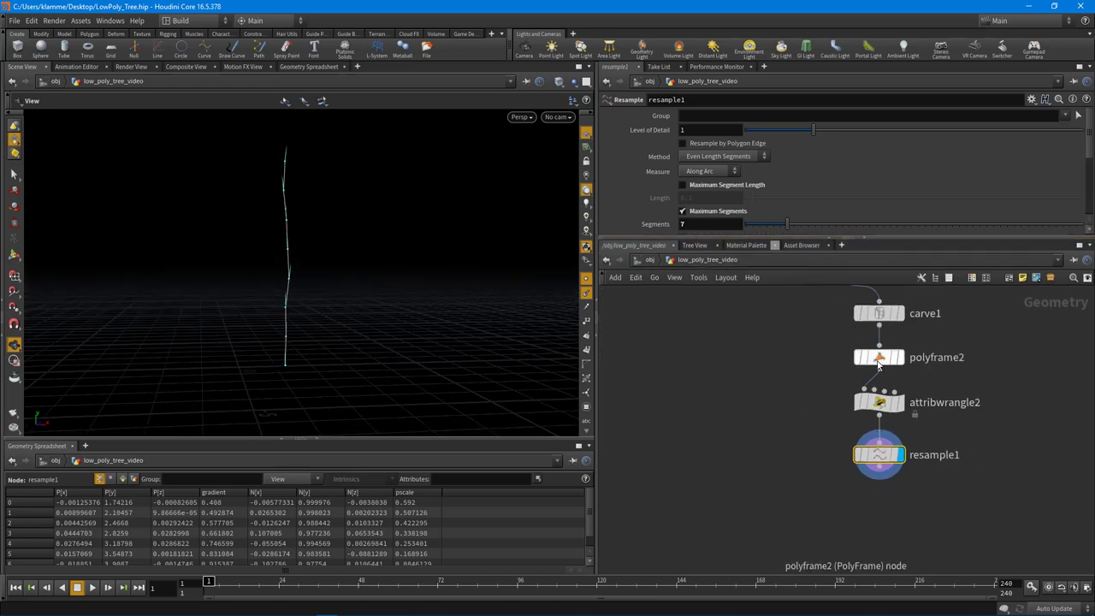
{"action": "left_click_drag", "start_coordinate": [879, 363], "coordinate": [878, 505]}
{"action": "left_click", "coordinate": [879, 473]}
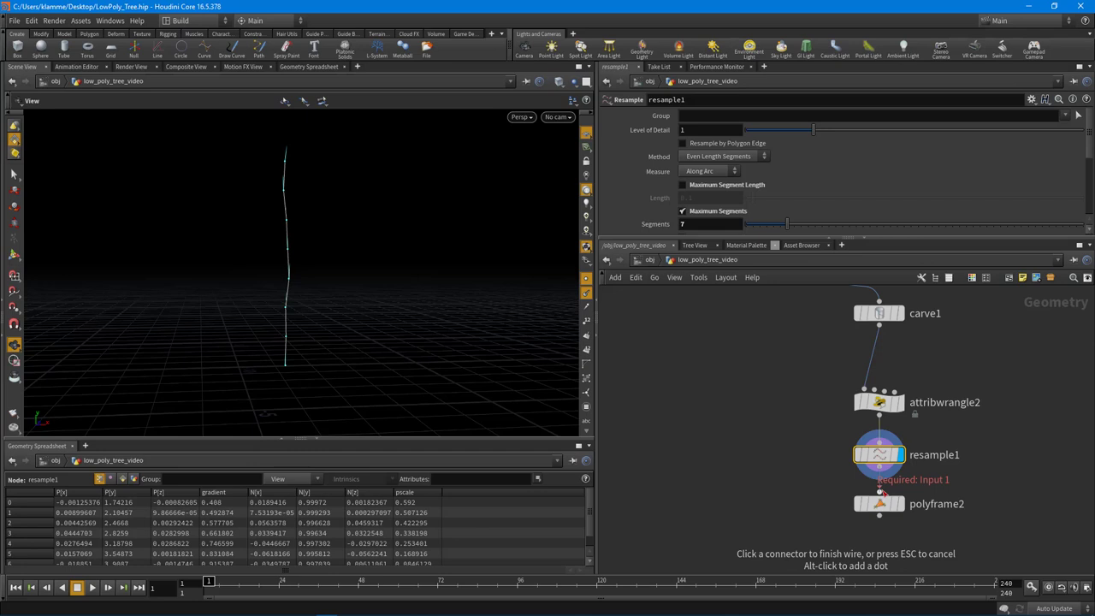
{"action": "left_click", "coordinate": [880, 495]}
{"action": "left_click", "coordinate": [899, 504]}
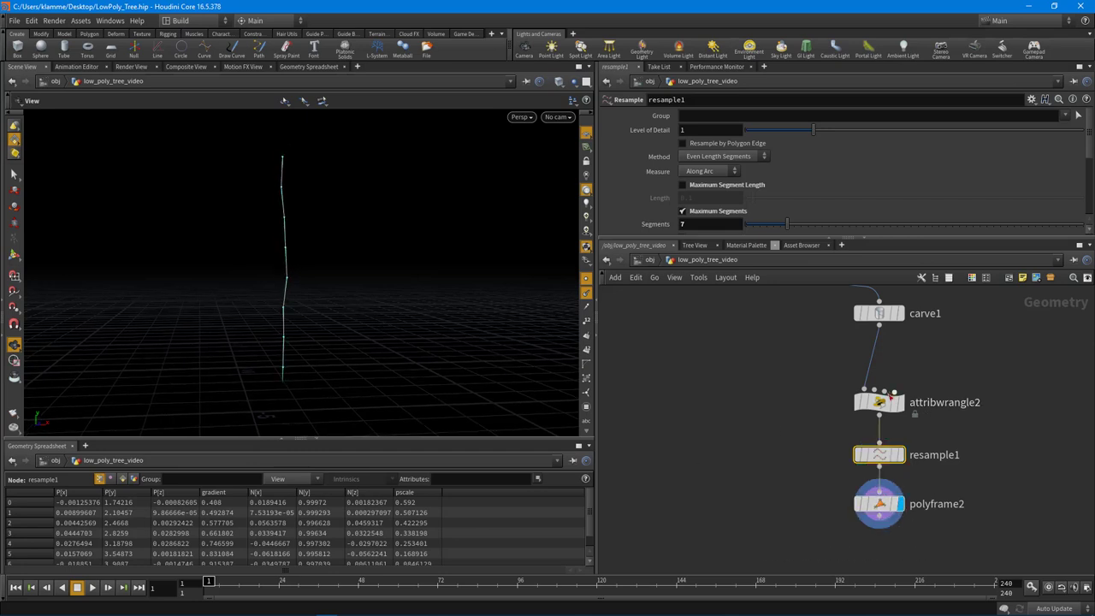
Move attribwrangle2 to the end of the chain, connect polyframe2 to its first input, and display it
{"action": "left_click_drag", "start_coordinate": [890, 399], "coordinate": [909, 479]}
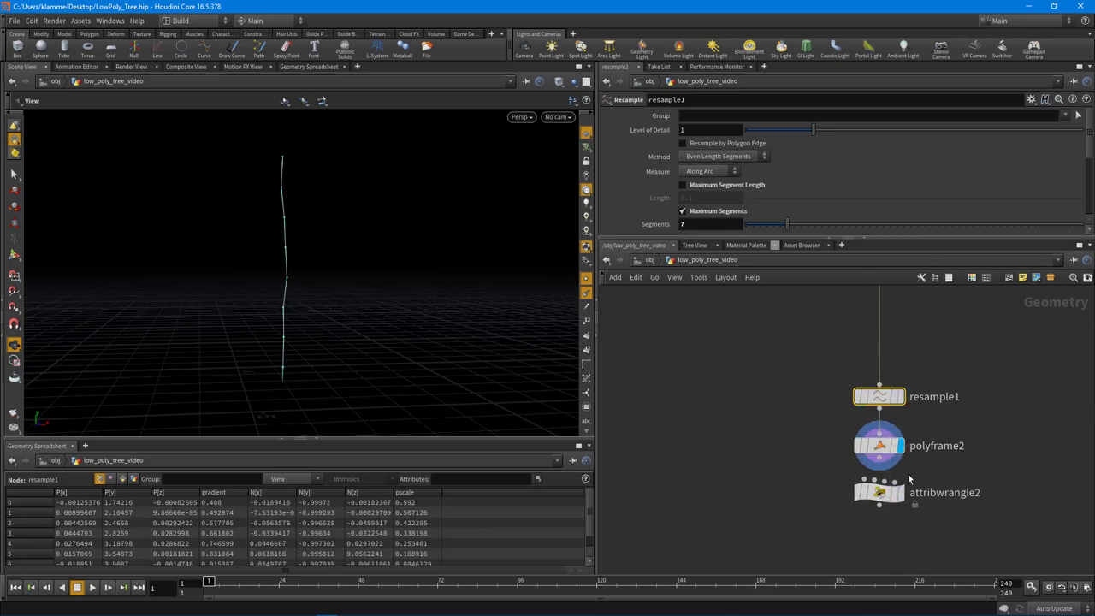
{"action": "left_click_drag", "start_coordinate": [821, 385], "coordinate": [885, 419]}
{"action": "middle_click_drag", "start_coordinate": [934, 373], "coordinate": [924, 475]}
{"action": "left_click_drag", "start_coordinate": [794, 406], "coordinate": [867, 507]}
{"action": "left_click", "coordinate": [988, 472]}
{"action": "middle_click_drag", "start_coordinate": [990, 471], "coordinate": [990, 407]}
{"action": "scroll", "coordinate": [906, 444], "scroll_direction": "up", "scroll_amount": 4}
{"action": "left_click", "coordinate": [860, 438]}
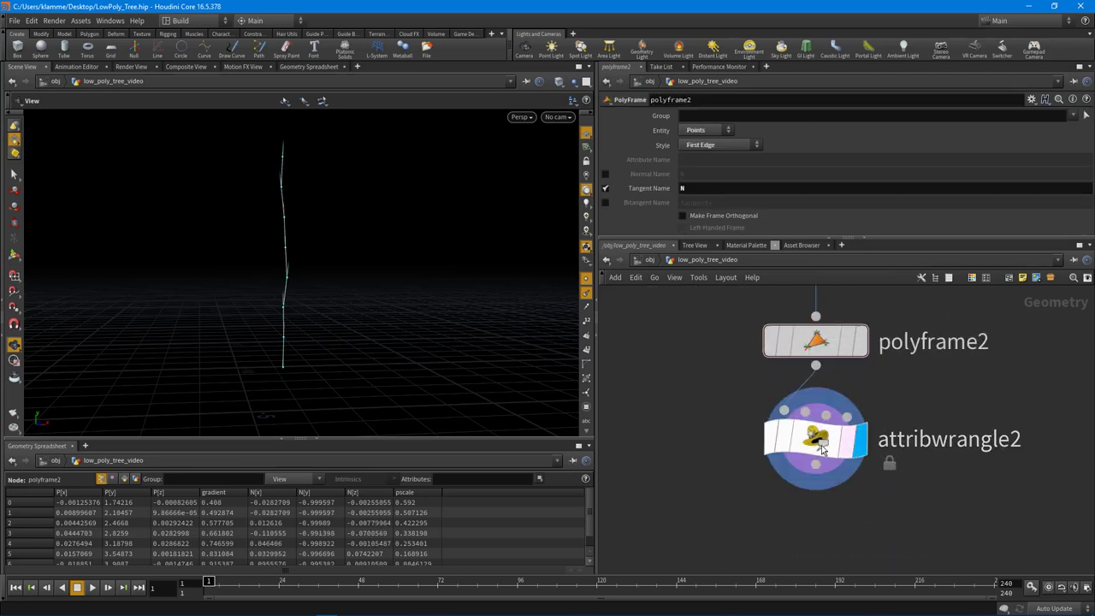
Save attribwrangle2's normal-reversing settings as a new parameter preset
{"action": "left_click", "coordinate": [822, 440]}
{"action": "middle_click_drag", "start_coordinate": [993, 362], "coordinate": [988, 460]}
{"action": "middle_click_drag", "start_coordinate": [268, 207], "coordinate": [277, 231]}
{"action": "scroll", "coordinate": [332, 225], "scroll_direction": "up", "scroll_amount": 2}
{"action": "scroll", "coordinate": [332, 225], "scroll_direction": "down", "scroll_amount": 1}
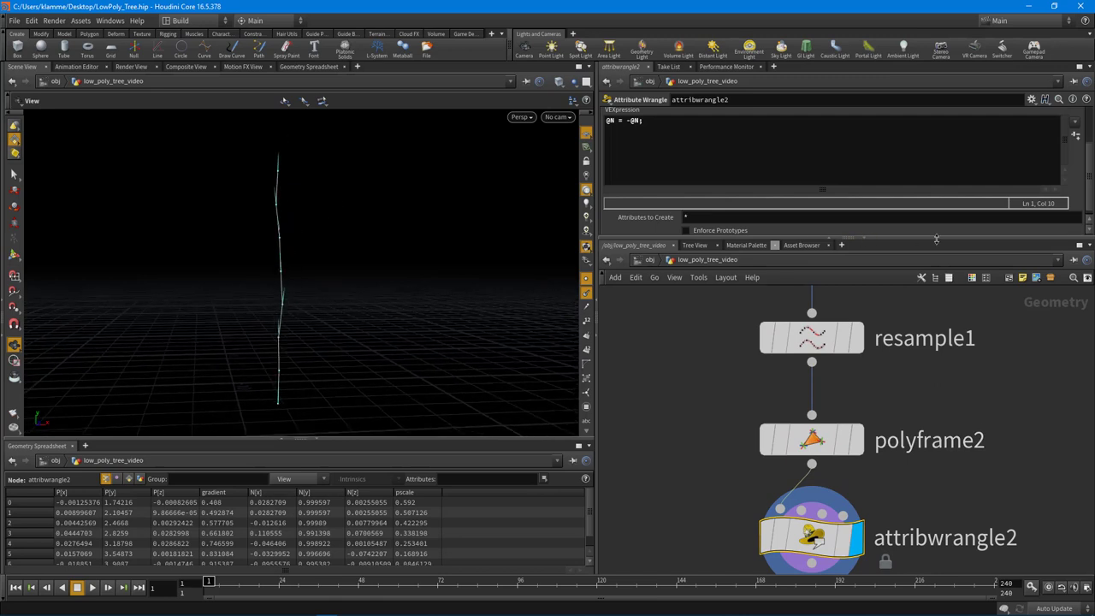
{"action": "left_click_drag", "start_coordinate": [918, 240], "coordinate": [918, 328]}
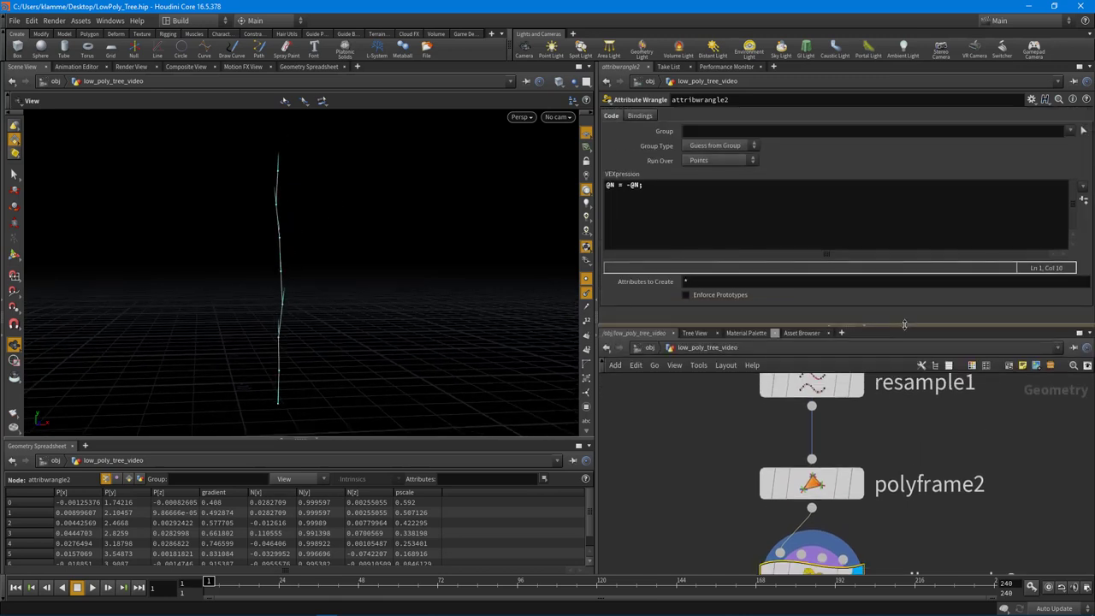
{"action": "scroll", "coordinate": [941, 436], "scroll_direction": "down", "scroll_amount": 4}
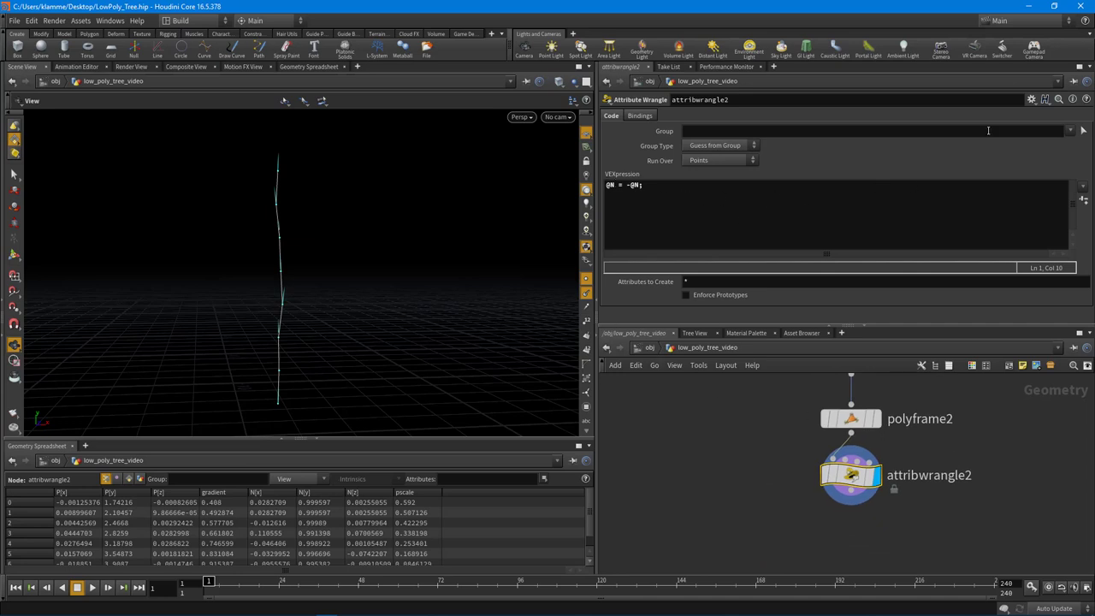
{"action": "left_click", "coordinate": [1031, 100]}
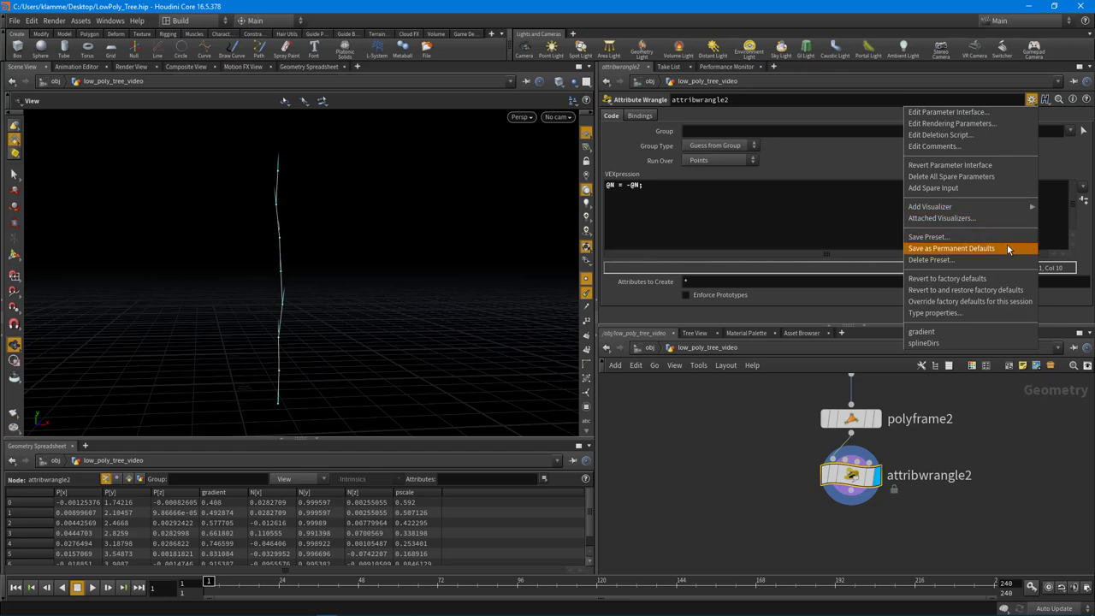
{"action": "left_click", "coordinate": [936, 237]}
{"action": "left_click_drag", "start_coordinate": [935, 195], "coordinate": [549, 217]}
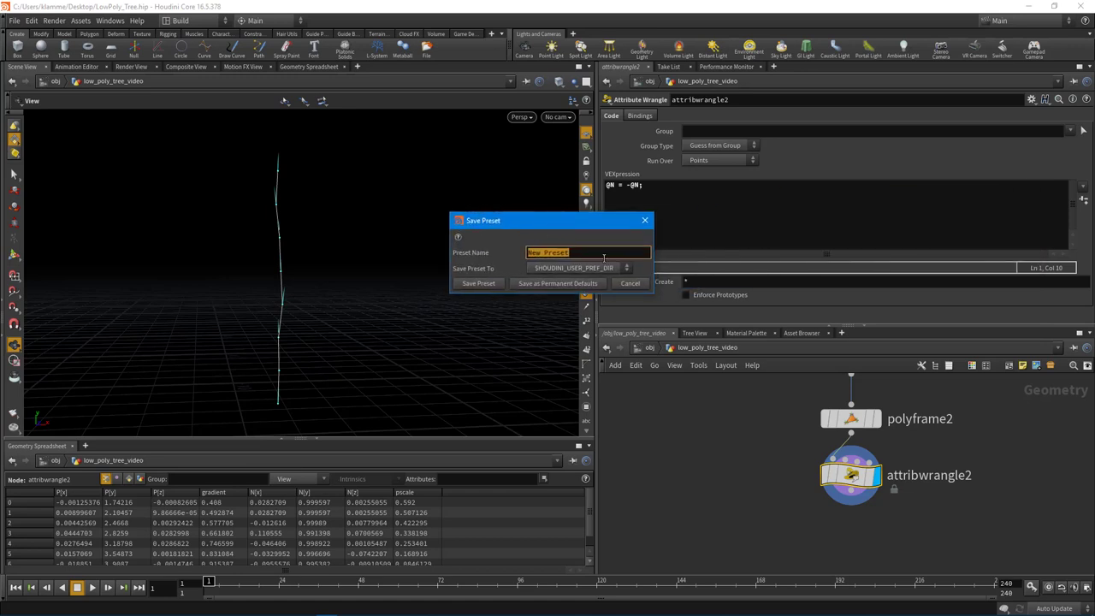
{"action": "type", "text": "reverse_normals"}
{"action": "left_click", "coordinate": [492, 283]}
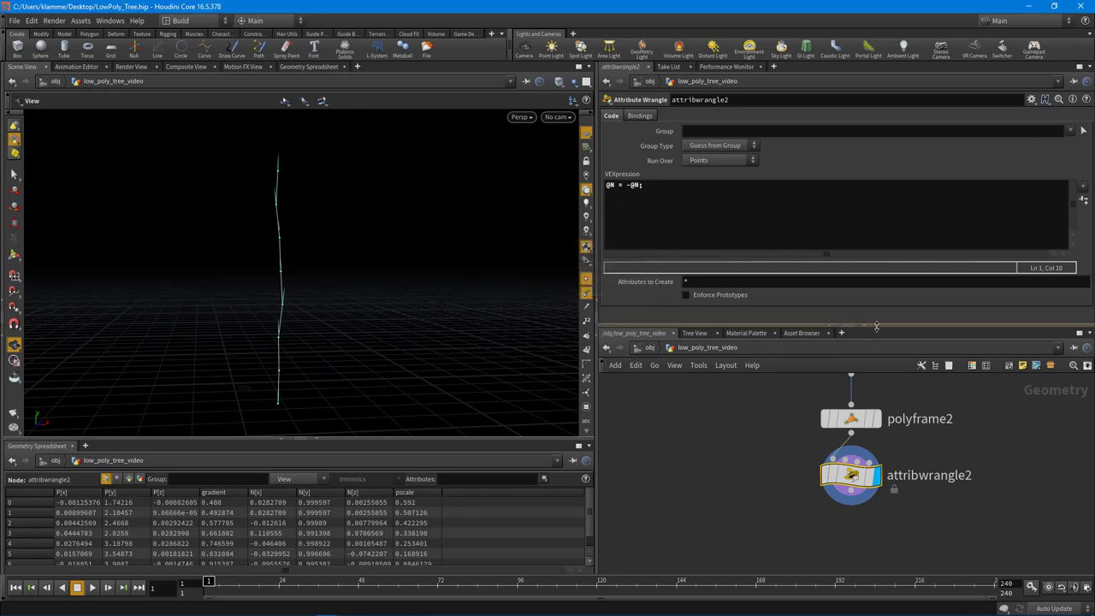
Show the curve's point numbers in the viewport and clear the node selection
{"action": "left_click_drag", "start_coordinate": [661, 325], "coordinate": [661, 316]}
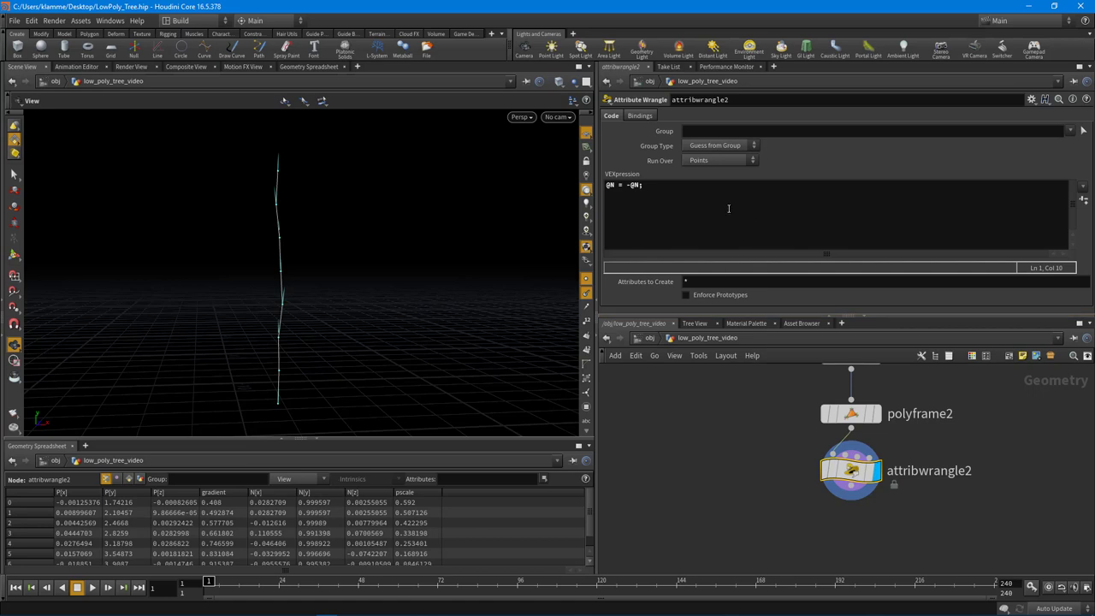
{"action": "left_click_drag", "start_coordinate": [850, 413], "coordinate": [850, 409]}
{"action": "middle_click_drag", "start_coordinate": [968, 423], "coordinate": [958, 437]}
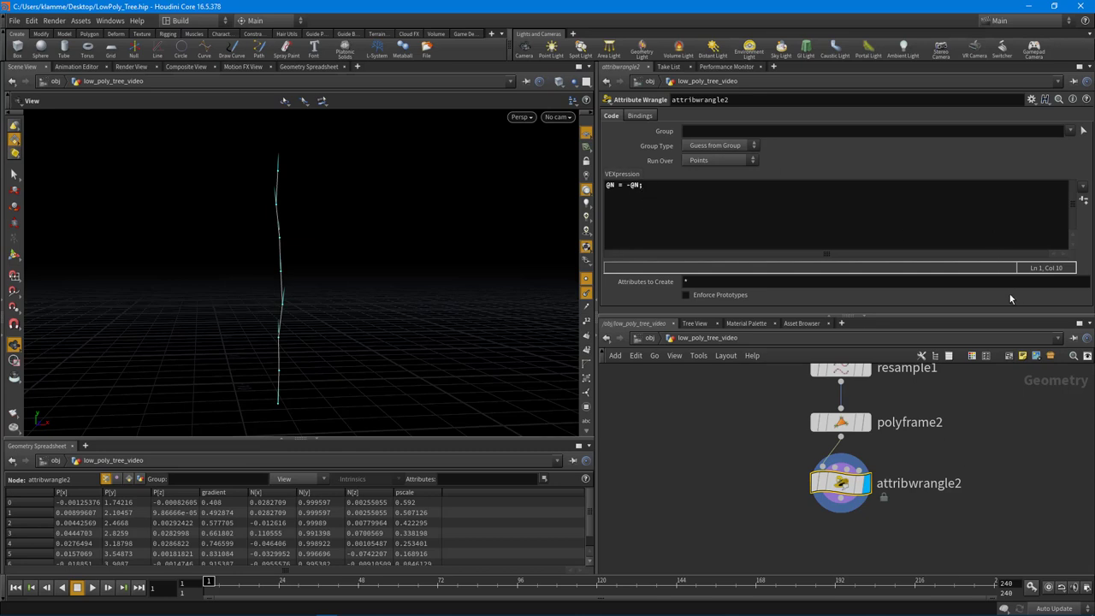
{"action": "left_click_drag", "start_coordinate": [936, 317], "coordinate": [791, 271]}
{"action": "left_click_drag", "start_coordinate": [428, 295], "coordinate": [379, 310]}
{"action": "left_click", "coordinate": [950, 468]}
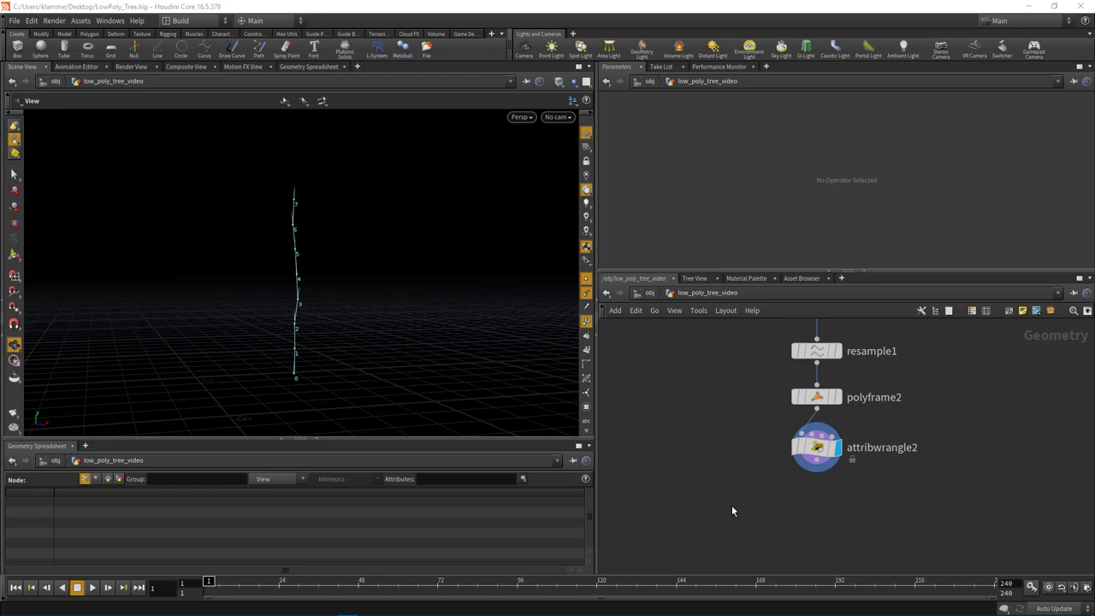
Add a Point Jitter node below attribwrangle2, connect it to the wrangle's output, and display it
{"action": "key", "text": "Tab"}
{"action": "type", "text": "point"}
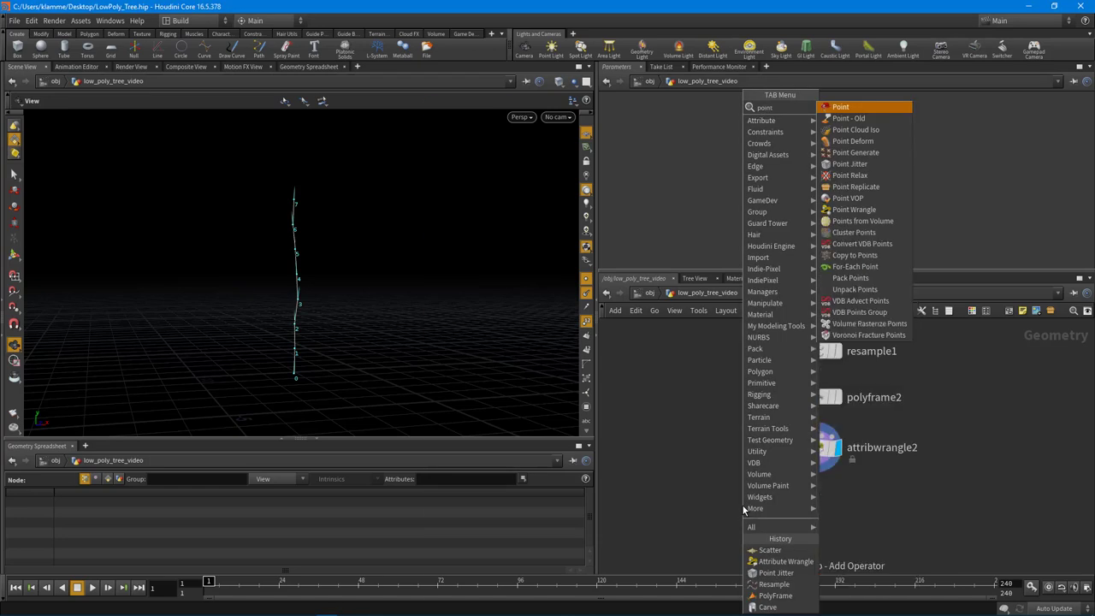
{"action": "left_click", "coordinate": [850, 163]}
{"action": "left_click", "coordinate": [813, 512]}
{"action": "scroll", "coordinate": [814, 496], "scroll_direction": "up", "scroll_amount": 3}
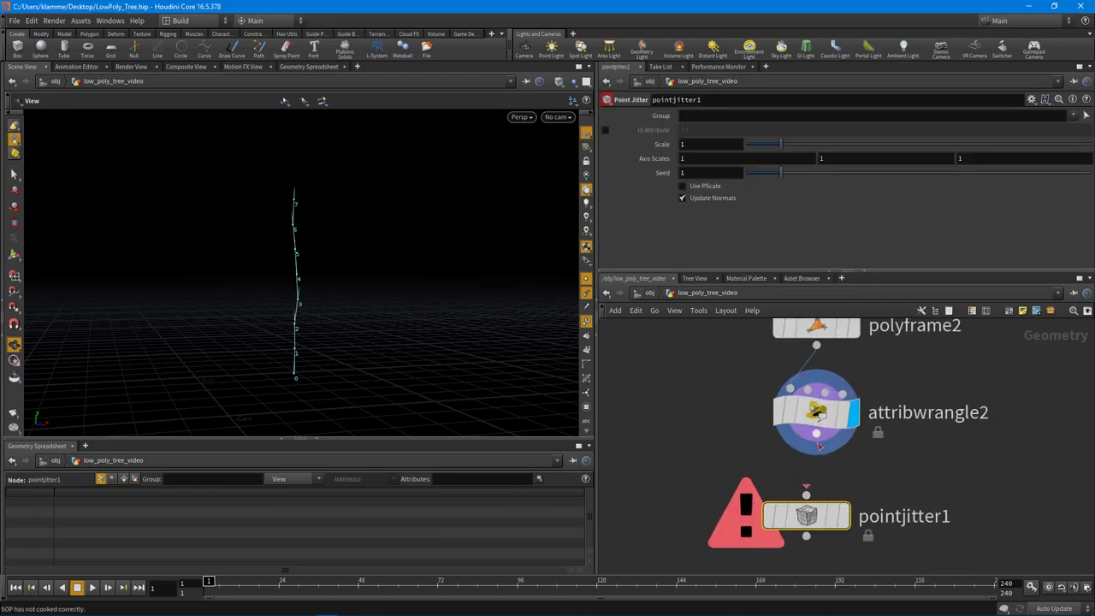
{"action": "left_click", "coordinate": [817, 462]}
{"action": "left_click", "coordinate": [819, 487]}
{"action": "left_click_drag", "start_coordinate": [826, 510], "coordinate": [828, 493]}
{"action": "left_click", "coordinate": [852, 496]}
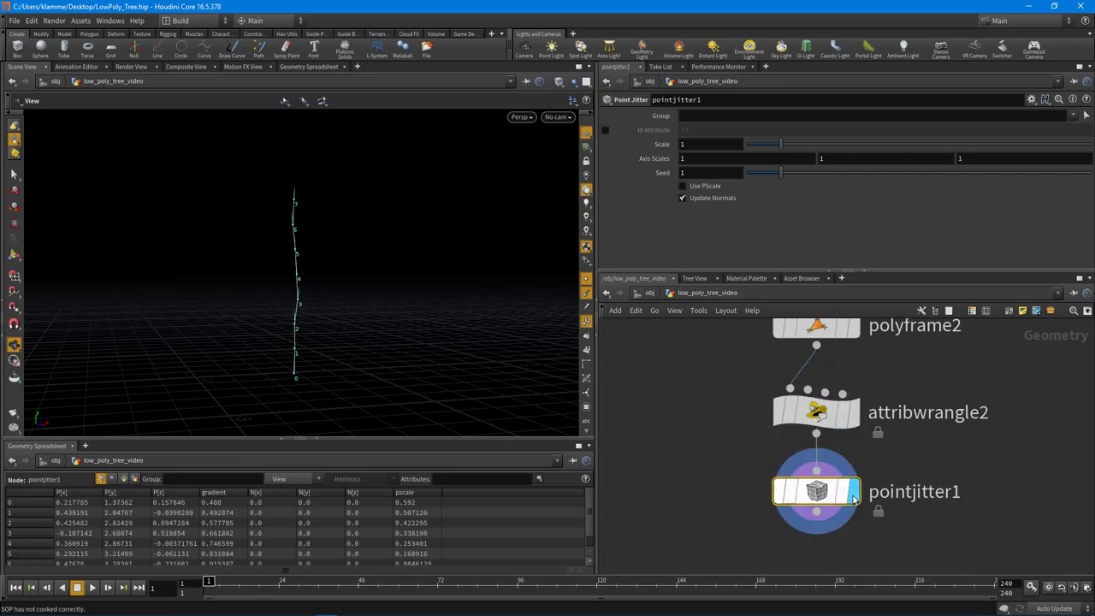
Set pointjitter1's X and Z axis scales to 0 and its overall scale to 0.2
{"action": "left_click_drag", "start_coordinate": [422, 297], "coordinate": [366, 320]}
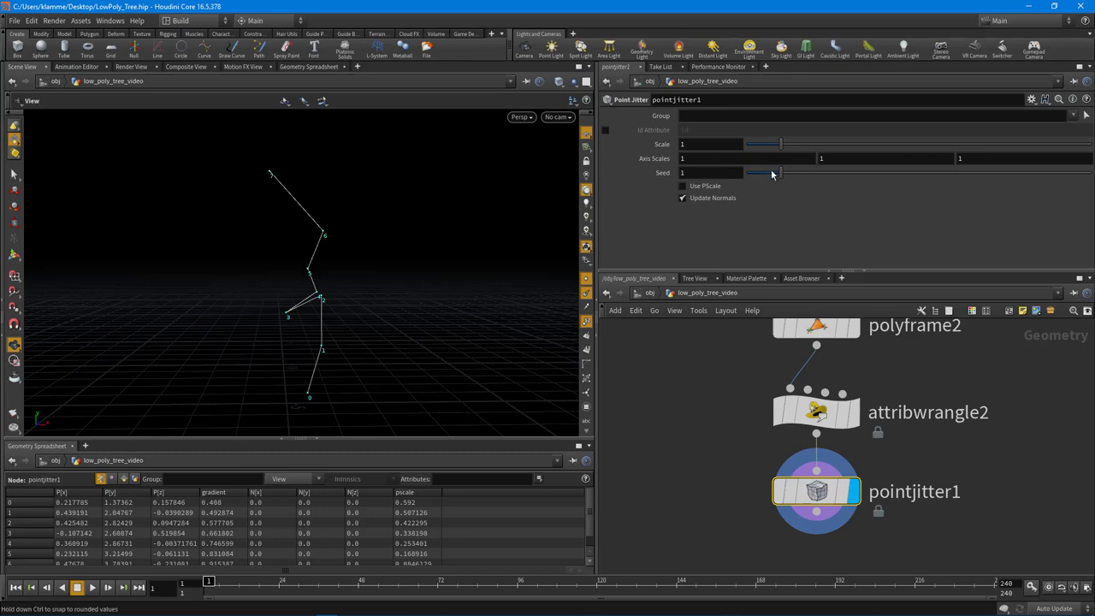
{"action": "left_click", "coordinate": [695, 162]}
{"action": "type", "text": "0"}
{"action": "key", "text": "Return"}
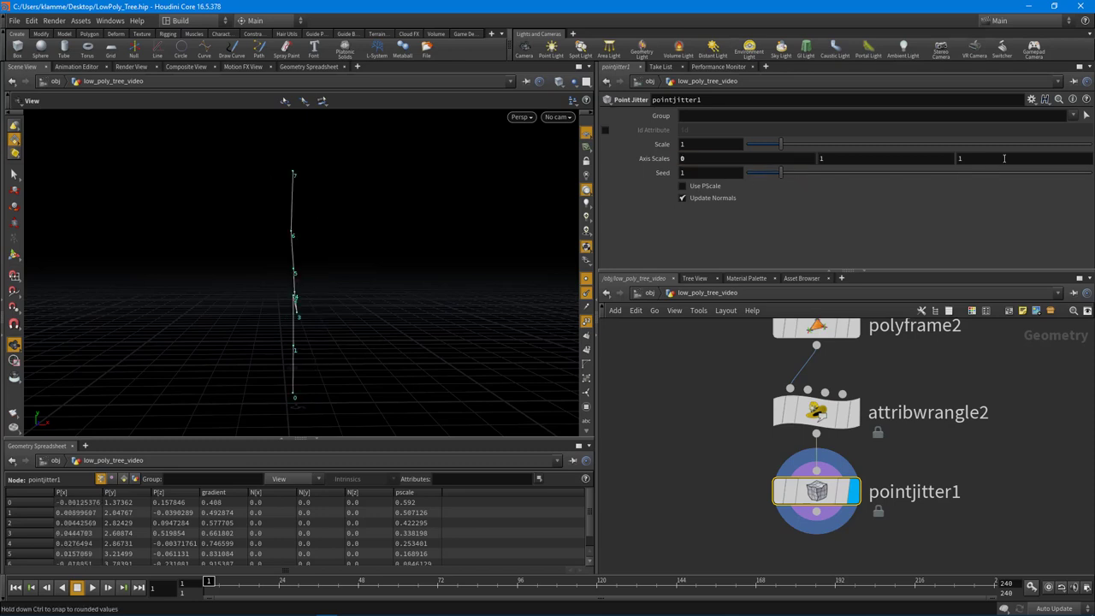
{"action": "left_click", "coordinate": [994, 159]}
{"action": "type", "text": "0"}
{"action": "key", "text": "Return"}
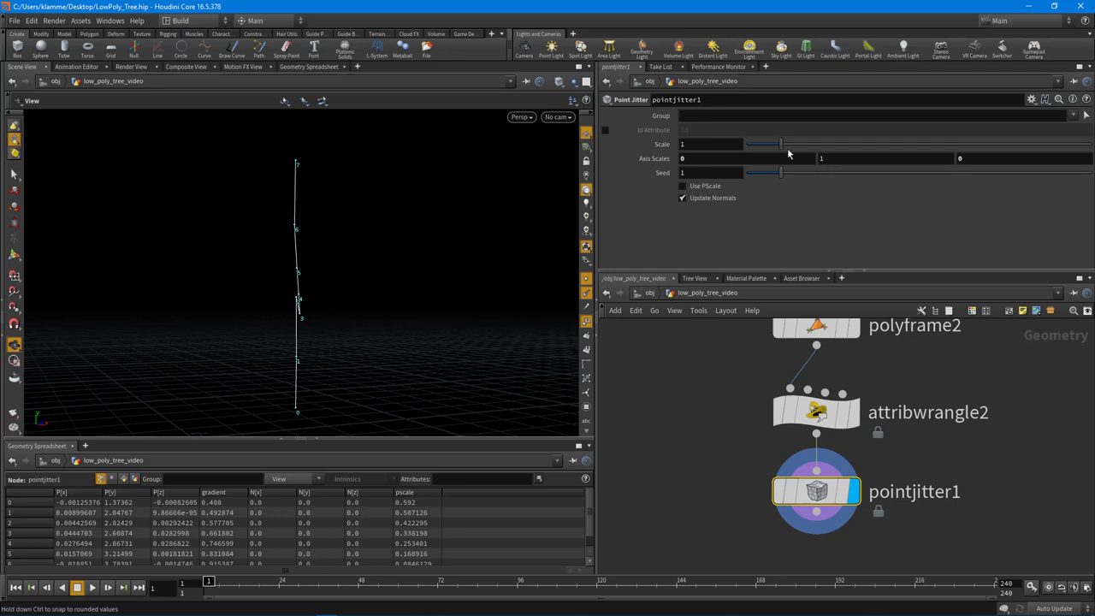
{"action": "left_click", "coordinate": [824, 160]}
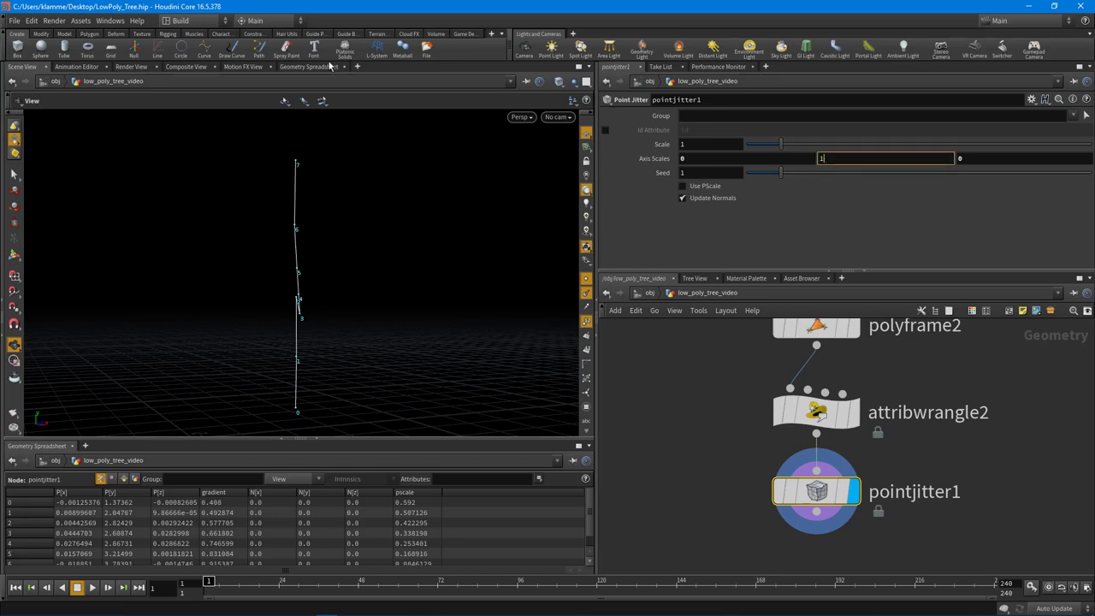
{"action": "left_click_drag", "start_coordinate": [779, 153], "coordinate": [751, 154]}
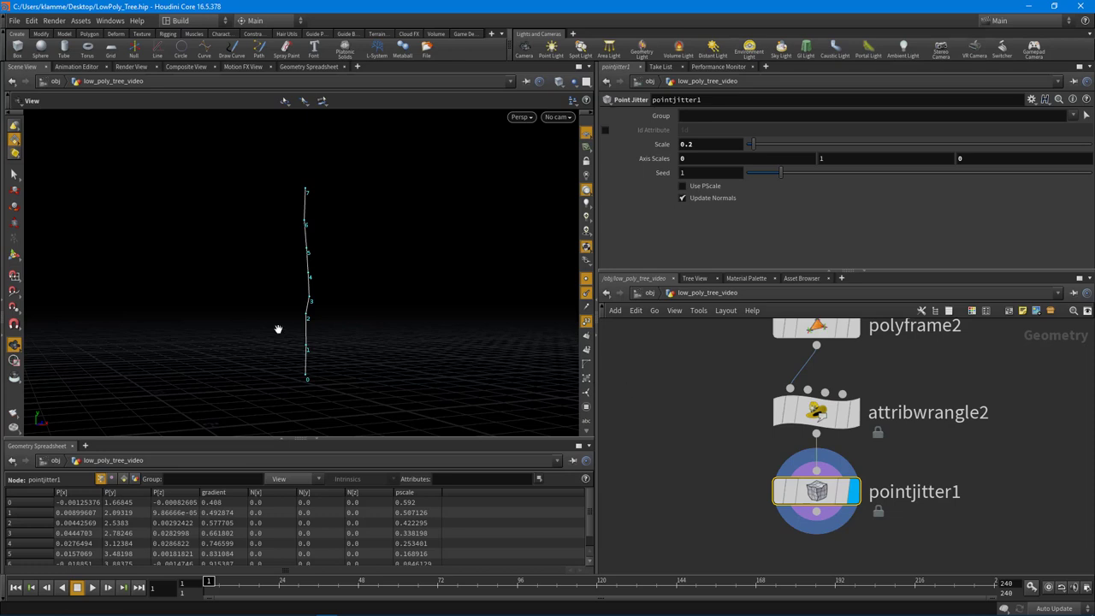
Insert a Group by Range node on the wire between attribwrangle2 and pointjitter1
{"action": "left_click_drag", "start_coordinate": [884, 272], "coordinate": [891, 204]}
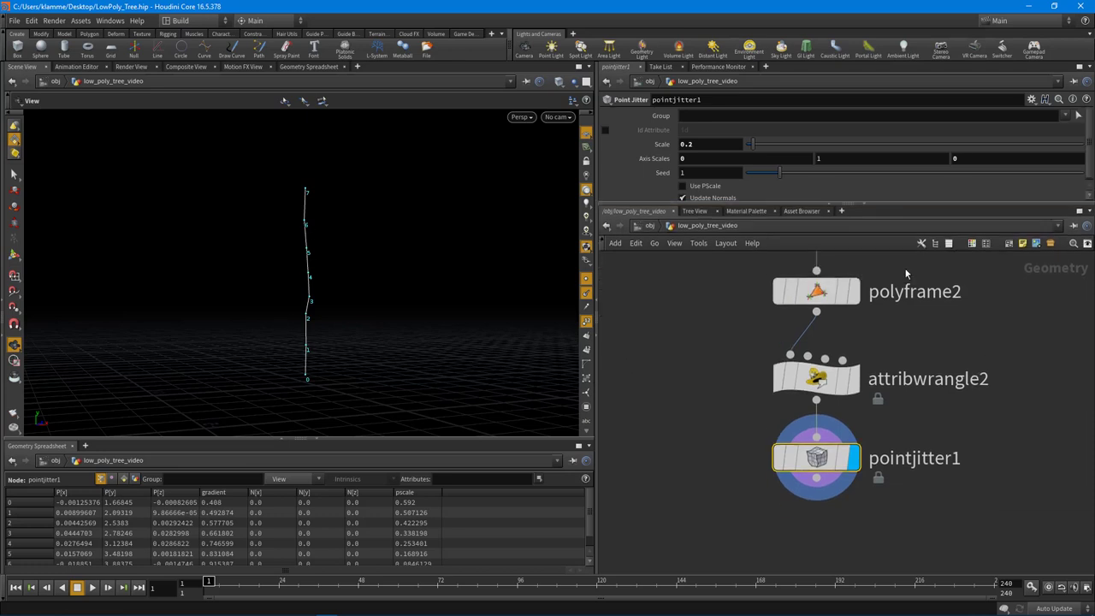
{"action": "middle_click_drag", "start_coordinate": [878, 461], "coordinate": [874, 390]}
{"action": "left_click_drag", "start_coordinate": [821, 387], "coordinate": [821, 454]}
{"action": "key", "text": "Tab"}
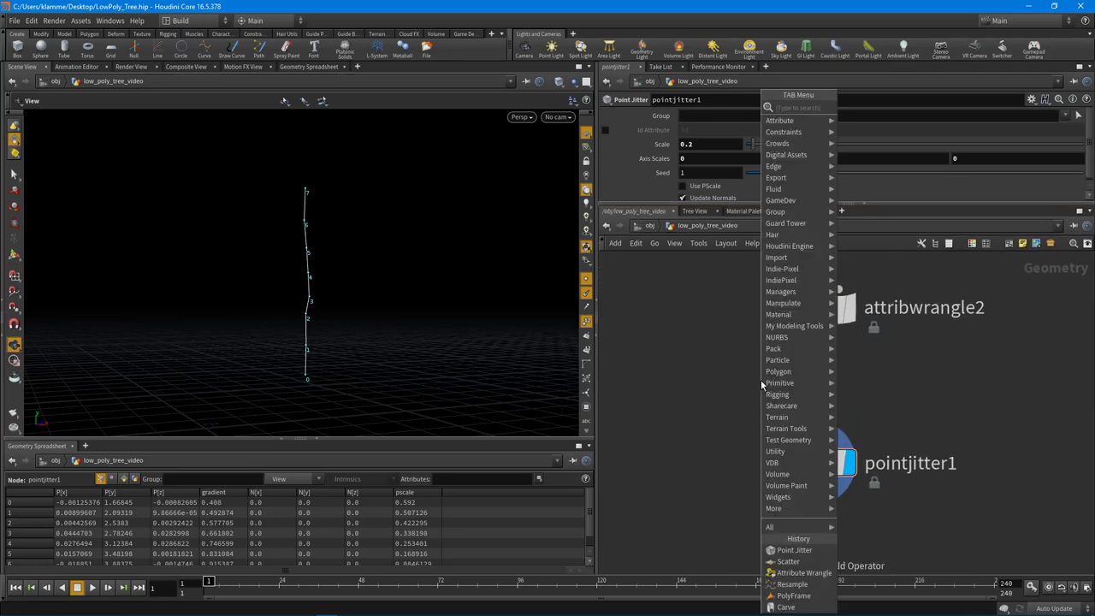
{"action": "type", "text": "group"}
{"action": "key", "text": "Down"}
{"action": "key", "text": "Return"}
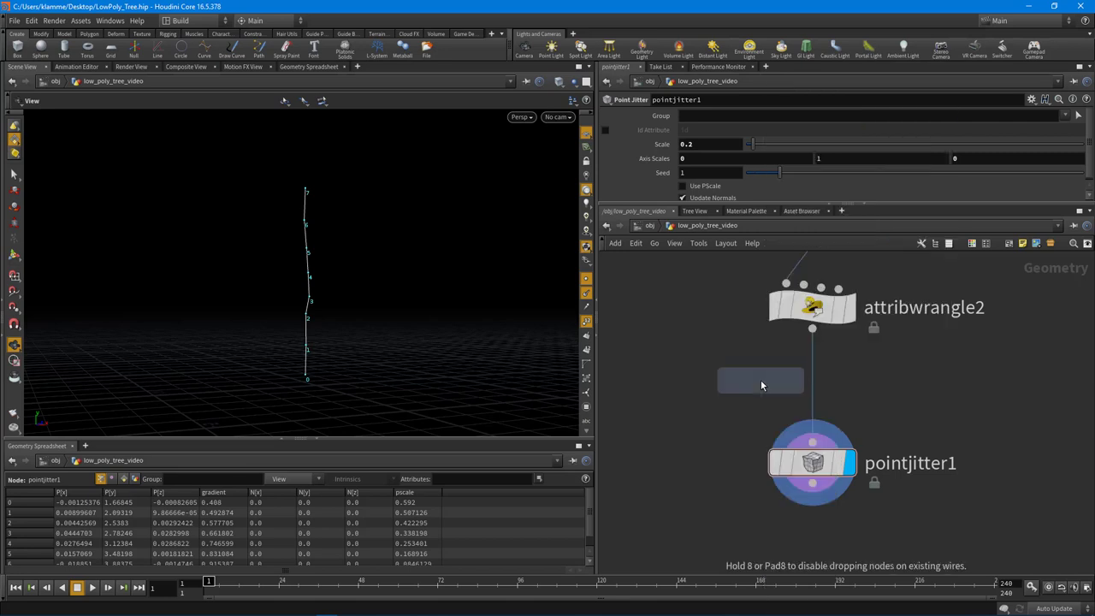
{"action": "left_click", "coordinate": [760, 381]}
{"action": "left_click_drag", "start_coordinate": [760, 380], "coordinate": [812, 383]}
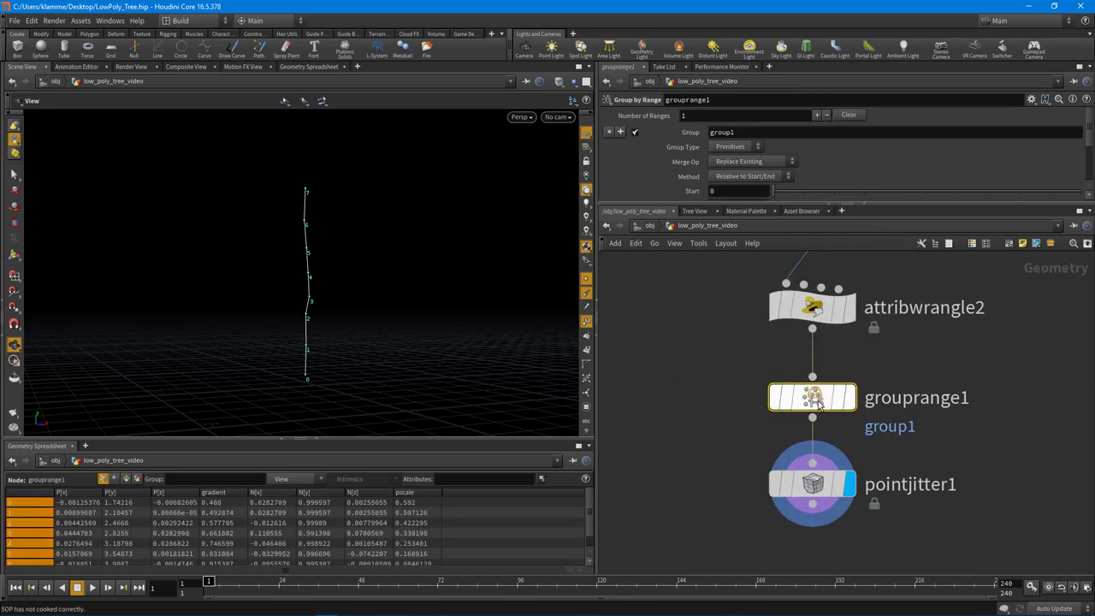
Name the range group in grouprange1 innerpnts
{"action": "left_click_drag", "start_coordinate": [902, 204], "coordinate": [902, 233]}
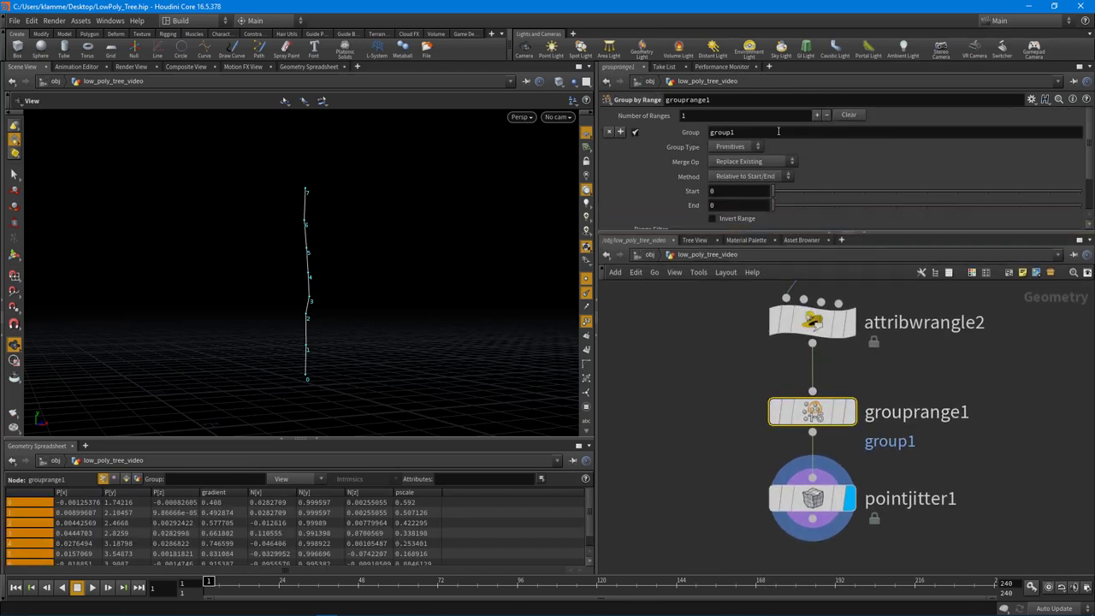
{"action": "left_click", "coordinate": [770, 132]}
{"action": "type", "text": "s"}
{"action": "type", "text": "nner"}
{"action": "key", "text": "Return"}
{"action": "type", "text": "pts"}
{"action": "key", "text": "Return"}
{"action": "left_click", "coordinate": [769, 131]}
{"action": "type", "text": "n"}
{"action": "key", "text": "Return"}
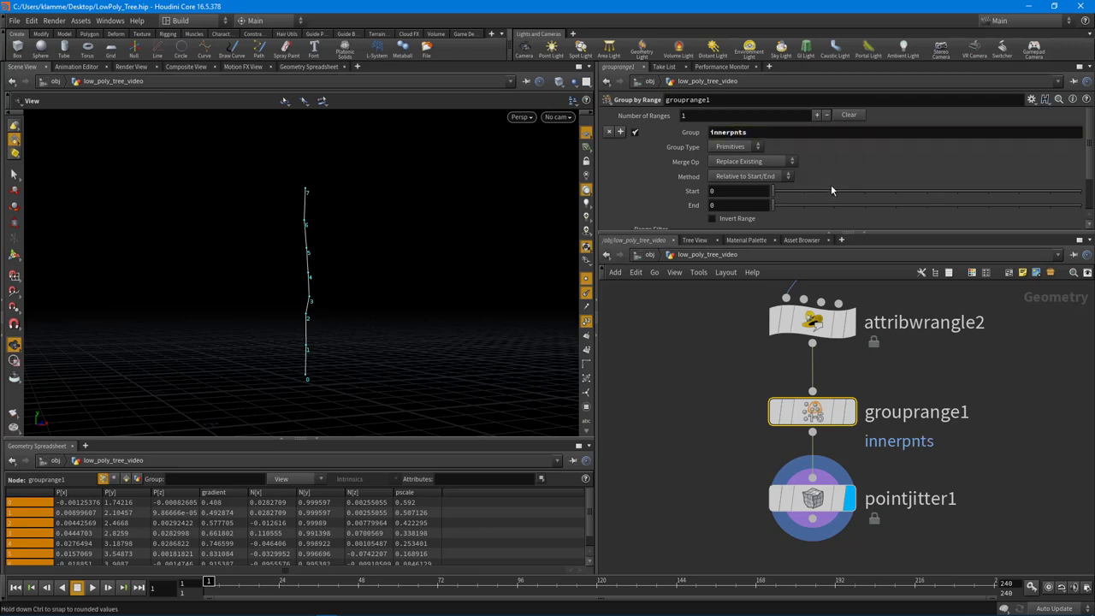
Make innerpnts a Points group with range Start and End both set to 1, displaying grouprange1
{"action": "scroll", "coordinate": [852, 202], "scroll_direction": "down", "scroll_amount": 1}
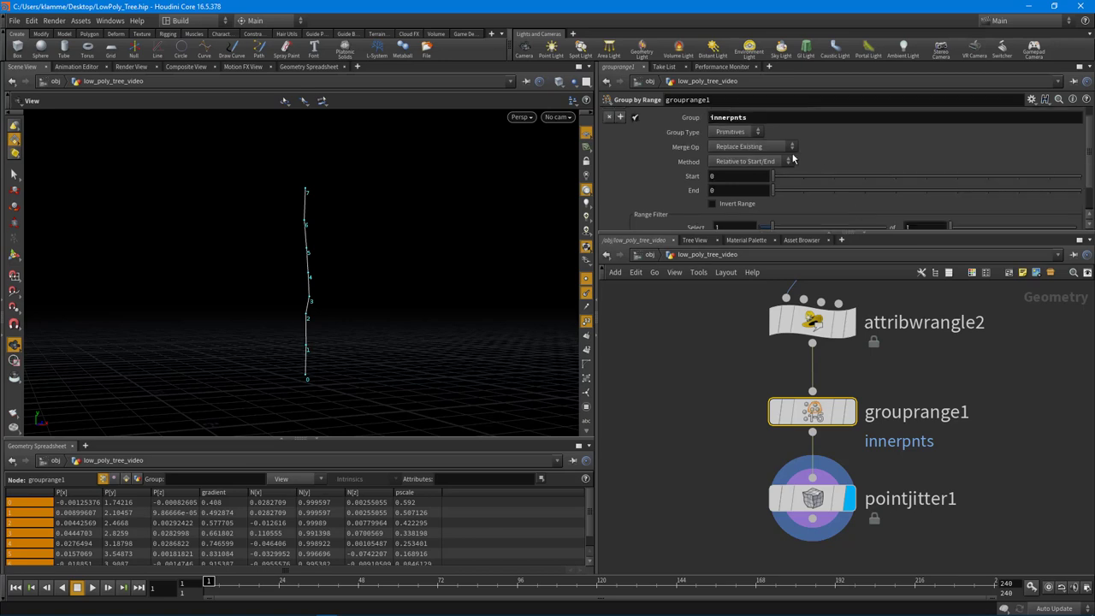
{"action": "left_click", "coordinate": [739, 133]}
{"action": "left_click", "coordinate": [734, 147]}
{"action": "left_click", "coordinate": [849, 411]}
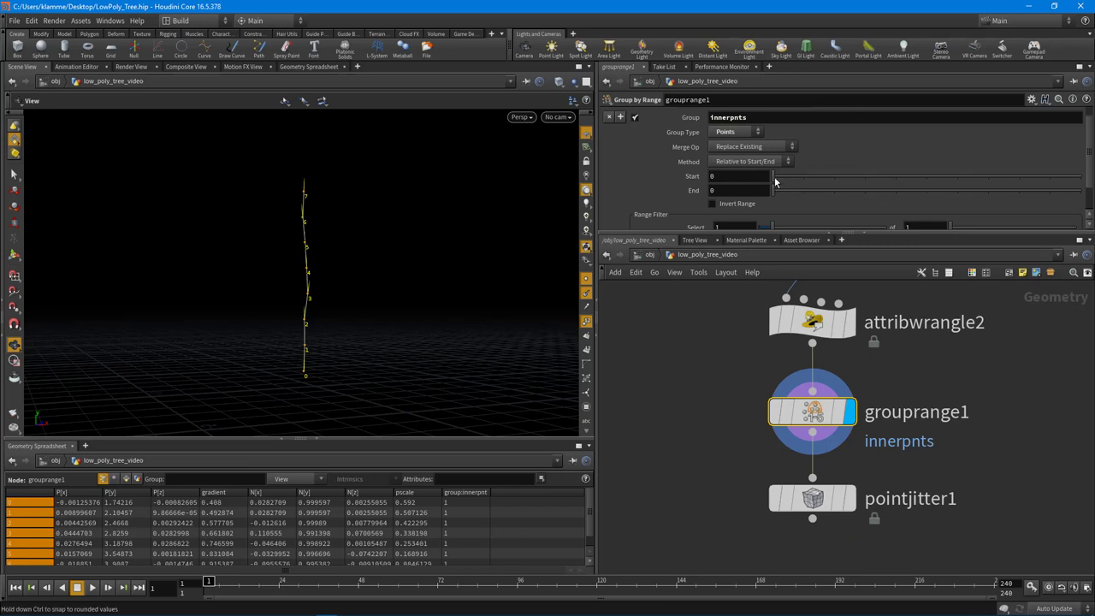
{"action": "left_click_drag", "start_coordinate": [778, 181], "coordinate": [803, 191]}
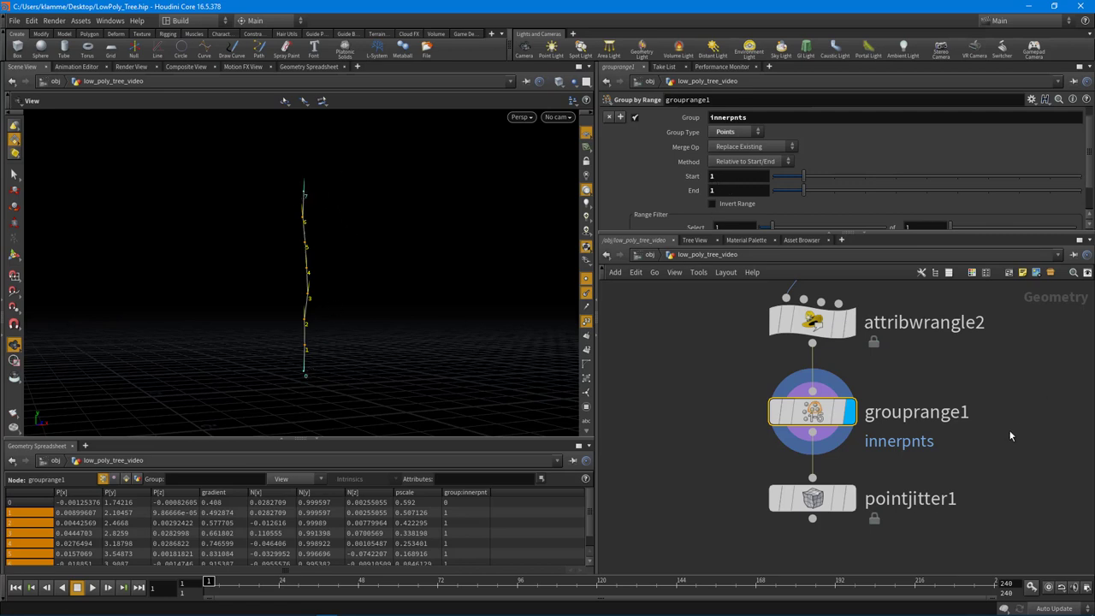
Display pointjitter1, restrict it to the innerpnts group, and set its scale to 0.32
{"action": "middle_click_drag", "start_coordinate": [1010, 436], "coordinate": [1006, 414]}
{"action": "left_click", "coordinate": [845, 477]}
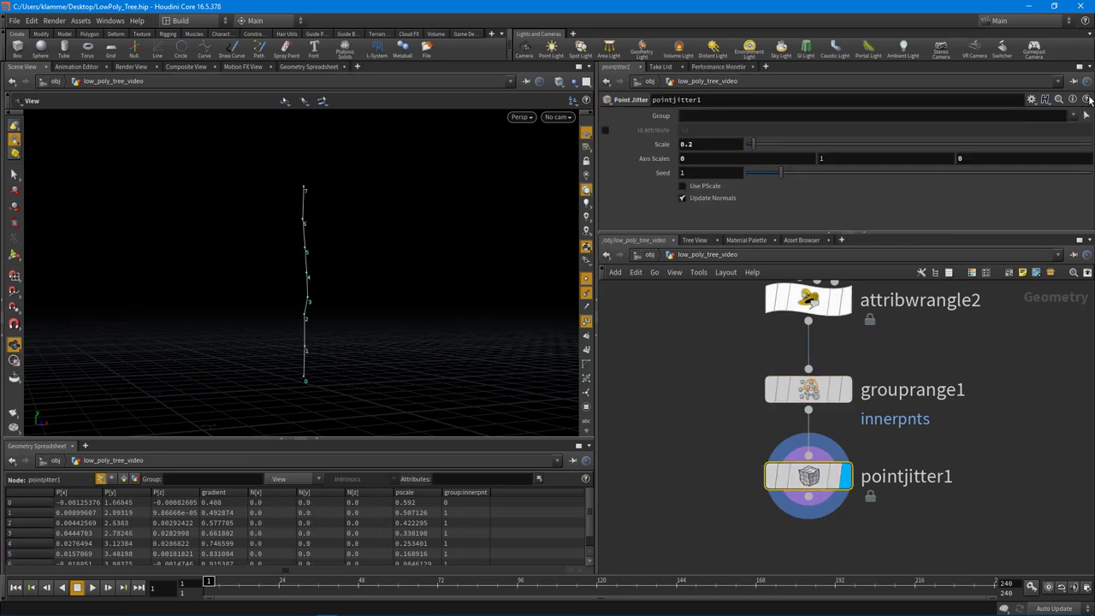
{"action": "left_click", "coordinate": [1073, 117]}
{"action": "left_click", "coordinate": [729, 119]}
{"action": "left_click", "coordinate": [745, 117]}
{"action": "left_click", "coordinate": [1072, 116]}
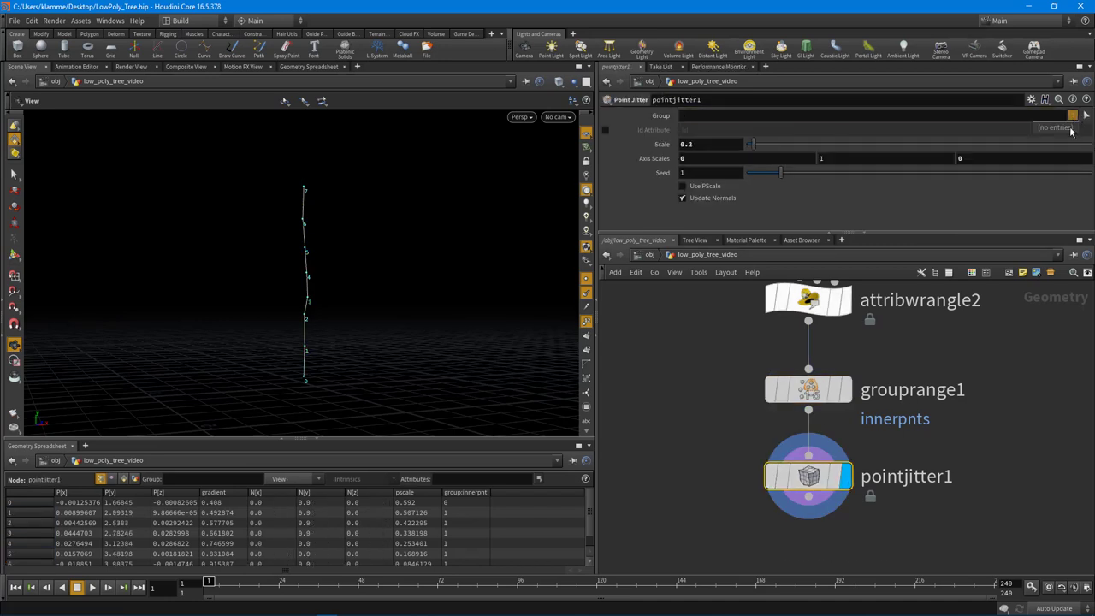
{"action": "left_click", "coordinate": [811, 123]}
{"action": "left_click", "coordinate": [789, 117]}
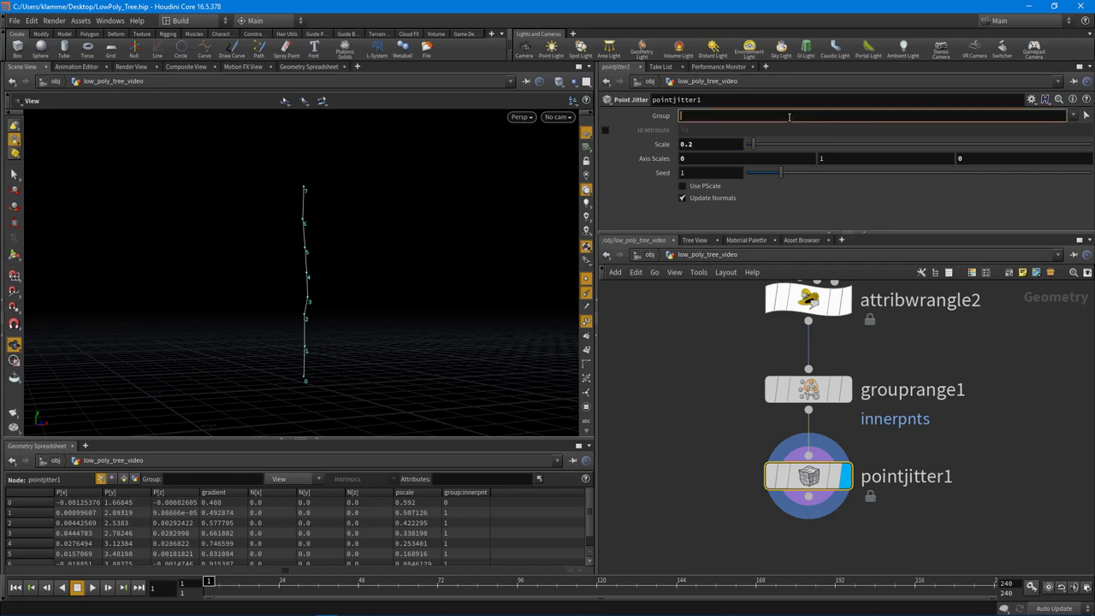
{"action": "type", "text": "innerpnts"}
{"action": "key", "text": "Return"}
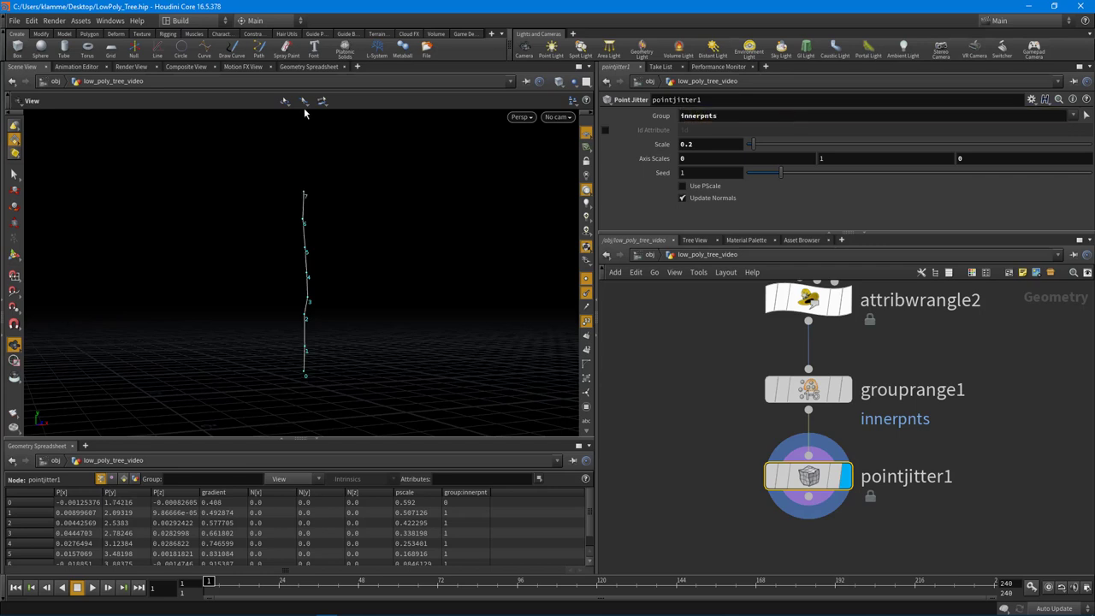
{"action": "middle_click_drag", "start_coordinate": [702, 148], "coordinate": [867, 164]}
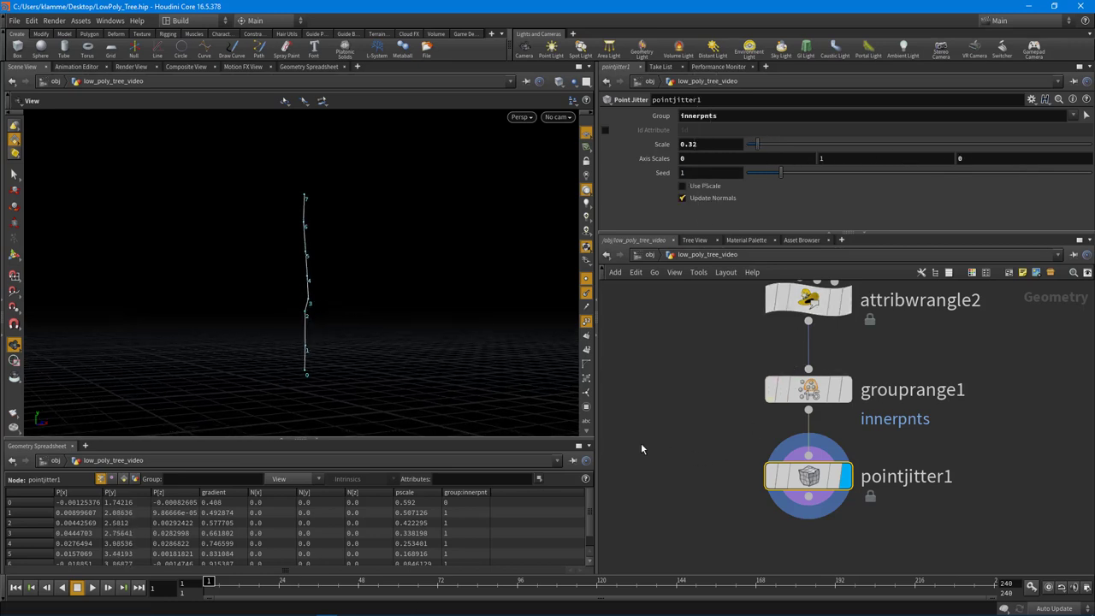
Delete the pointjitter1 and grouprange1 nodes from the network
{"action": "left_click_drag", "start_coordinate": [709, 434], "coordinate": [912, 532]}
{"action": "key", "text": "Delete"}
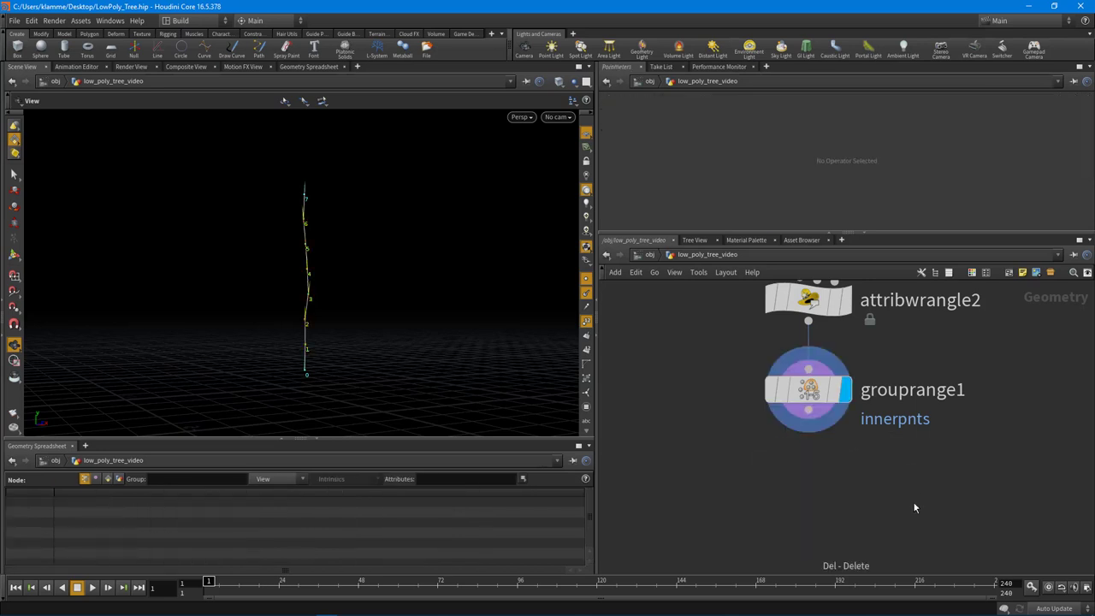
{"action": "left_click_drag", "start_coordinate": [706, 486], "coordinate": [881, 387]}
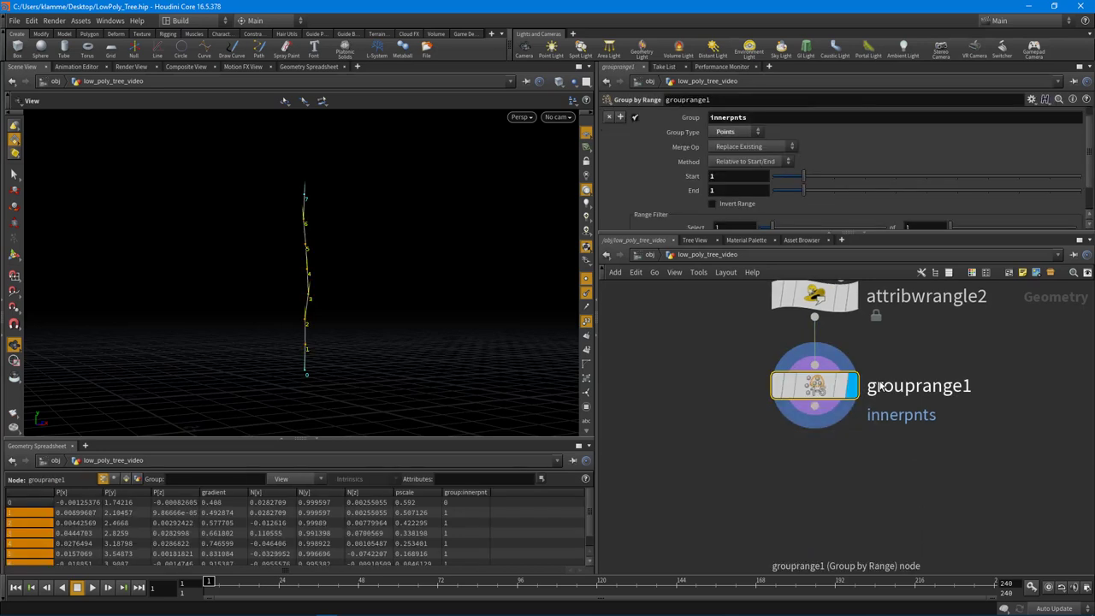
{"action": "key", "text": "Delete"}
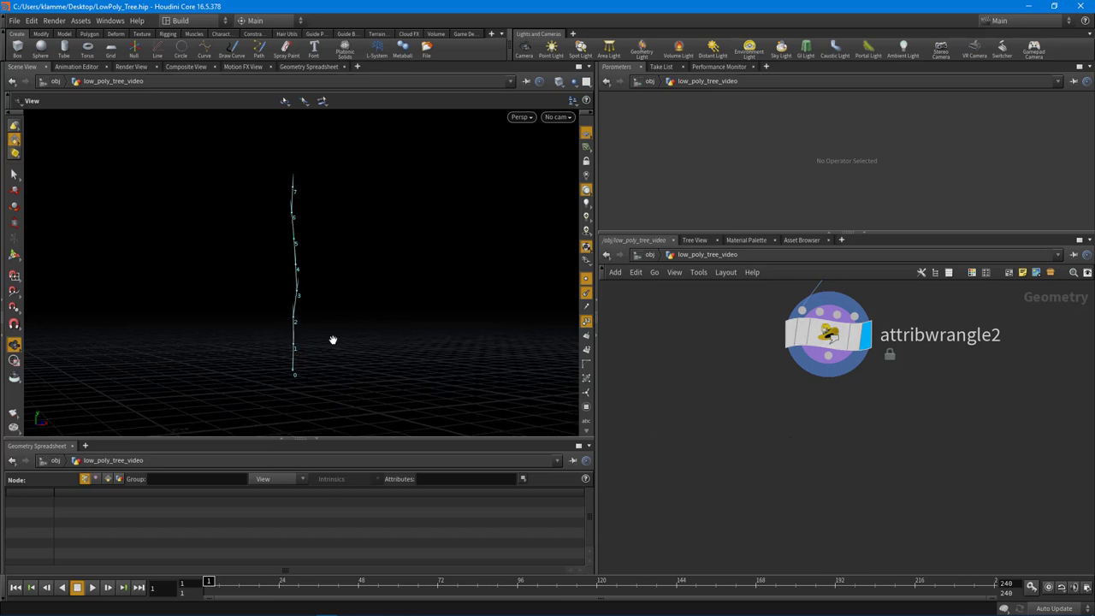
Add a Scatter node connected below attribwrangle2 and display it
{"action": "left_click_drag", "start_coordinate": [332, 340], "coordinate": [344, 354]}
{"action": "middle_click_drag", "start_coordinate": [345, 354], "coordinate": [350, 345]}
{"action": "middle_click_drag", "start_coordinate": [731, 443], "coordinate": [737, 446]}
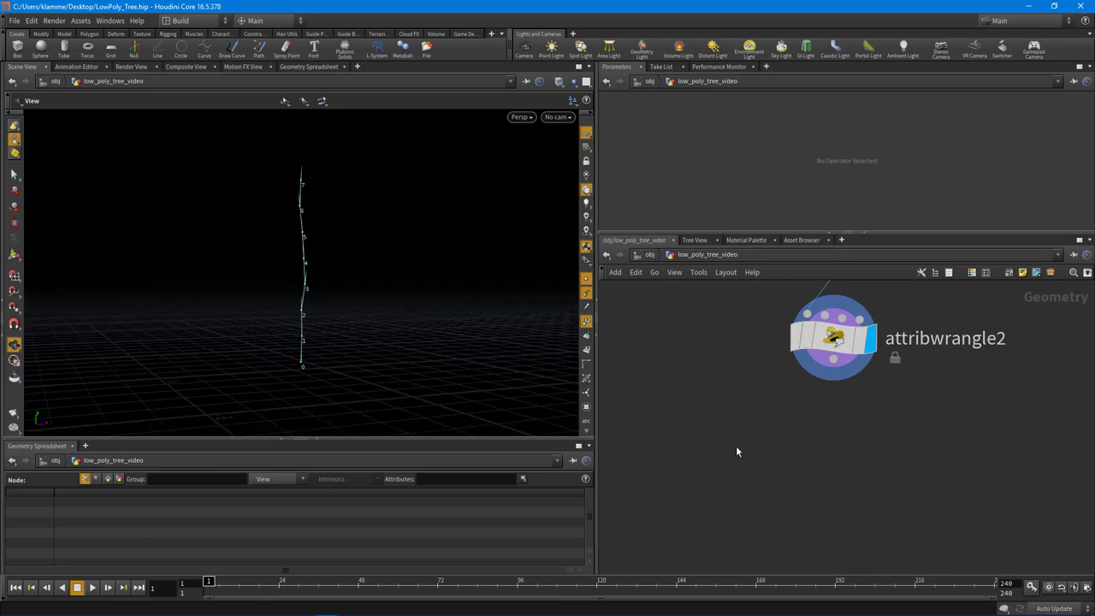
{"action": "key", "text": "Tab"}
{"action": "type", "text": "scat"}
{"action": "key", "text": "Return"}
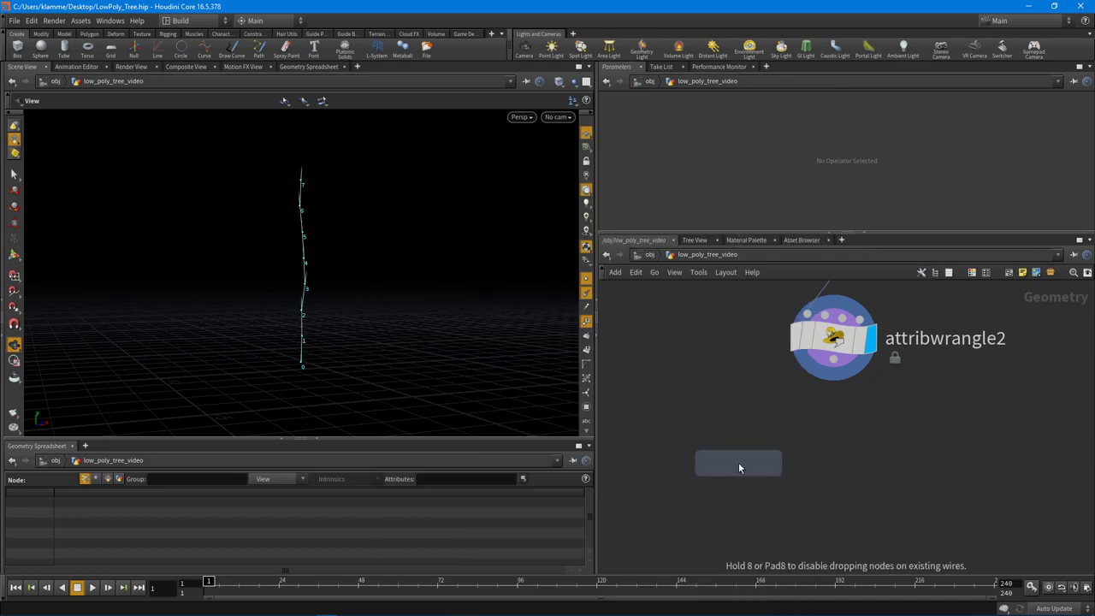
{"action": "left_click", "coordinate": [824, 450]}
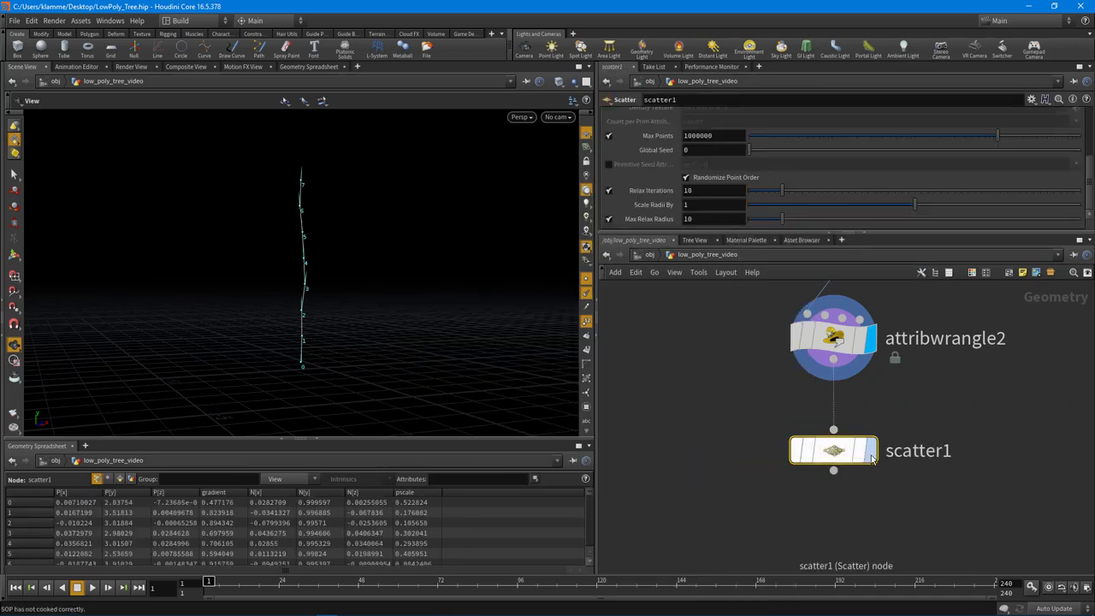
{"action": "left_click", "coordinate": [872, 460]}
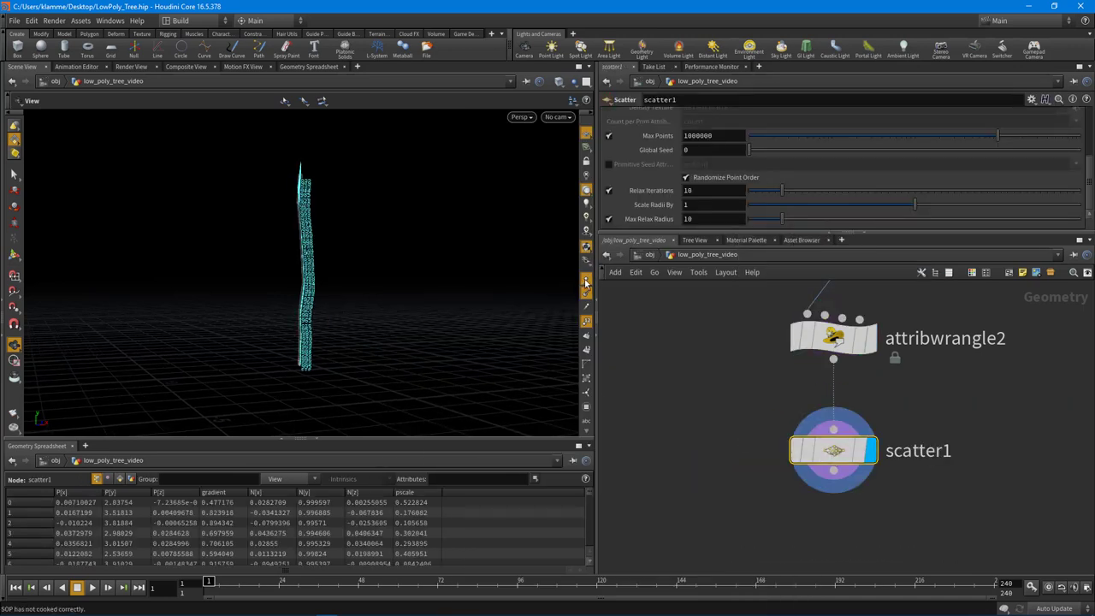
Hide the point numbers in the viewport and set scatter1's Force Total Count to 7
{"action": "left_click", "coordinate": [586, 322]}
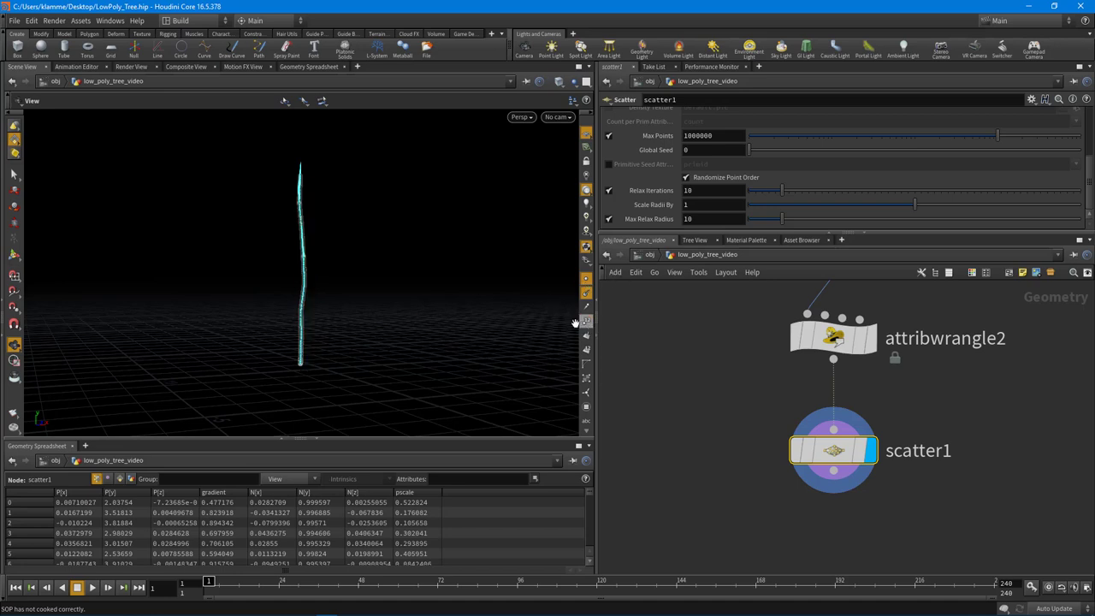
{"action": "left_click_drag", "start_coordinate": [413, 309], "coordinate": [504, 322]}
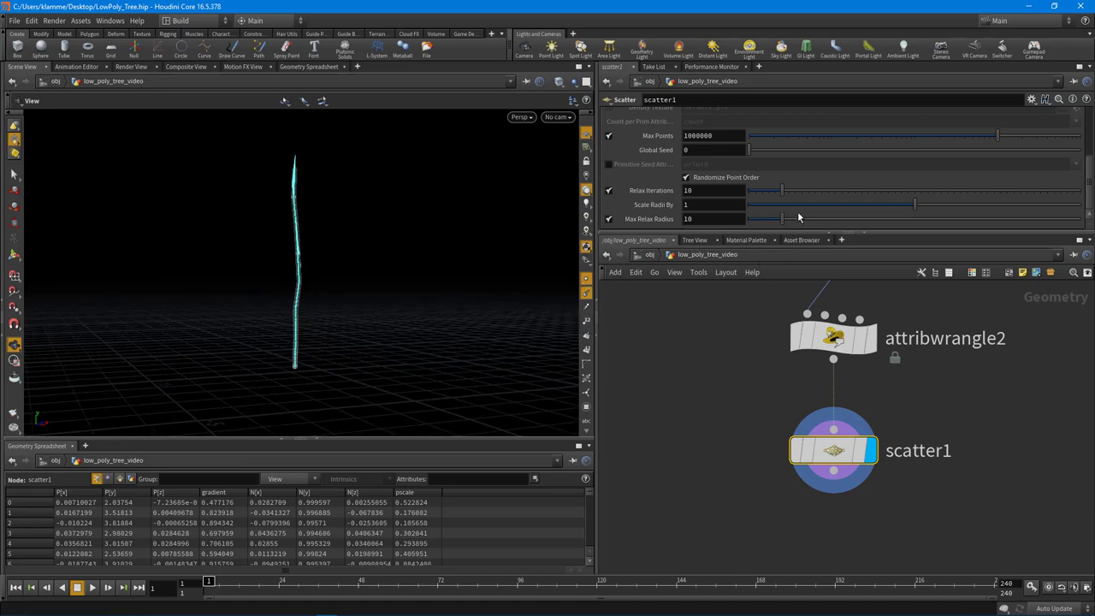
{"action": "left_click_drag", "start_coordinate": [894, 233], "coordinate": [856, 307]}
{"action": "scroll", "coordinate": [850, 227], "scroll_direction": "up", "scroll_amount": 2}
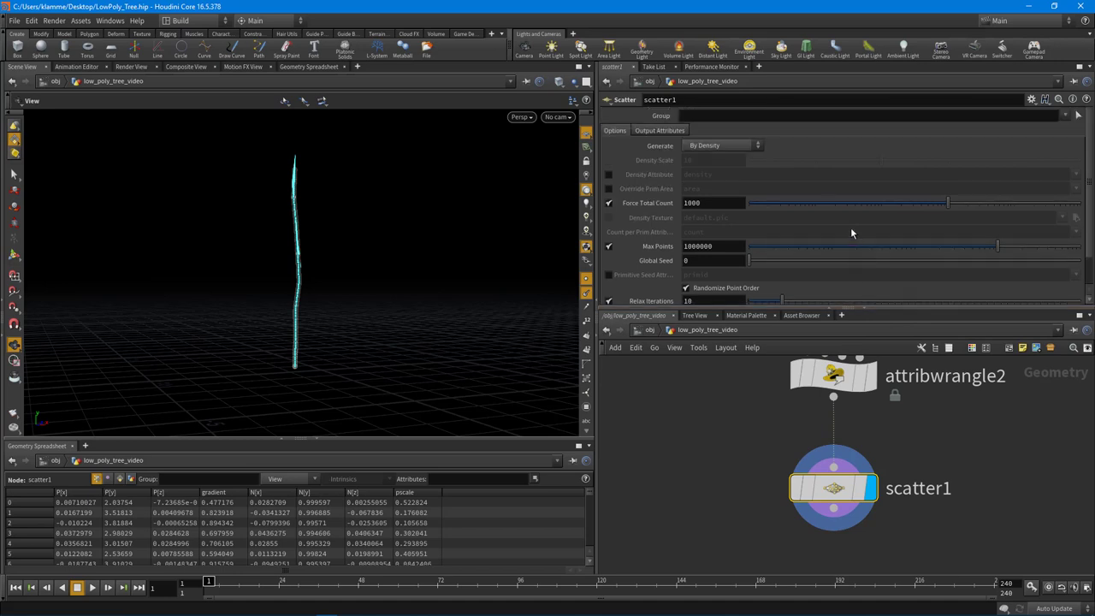
{"action": "double_click", "coordinate": [702, 203]}
{"action": "type", "text": "7"}
{"action": "key", "text": "Return"}
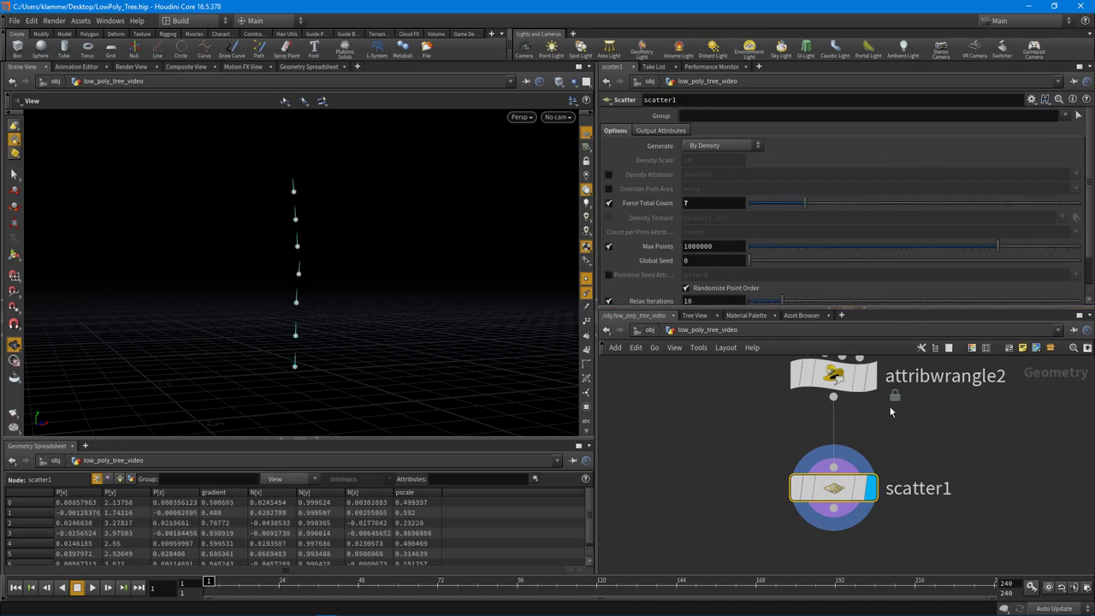
Link scatter1's Force Total Count to resample1's Segments parameter with a relative reference
{"action": "scroll", "coordinate": [892, 412], "scroll_direction": "down", "scroll_amount": 3}
{"action": "scroll", "coordinate": [882, 446], "scroll_direction": "up", "scroll_amount": 3}
{"action": "left_click", "coordinate": [880, 440]}
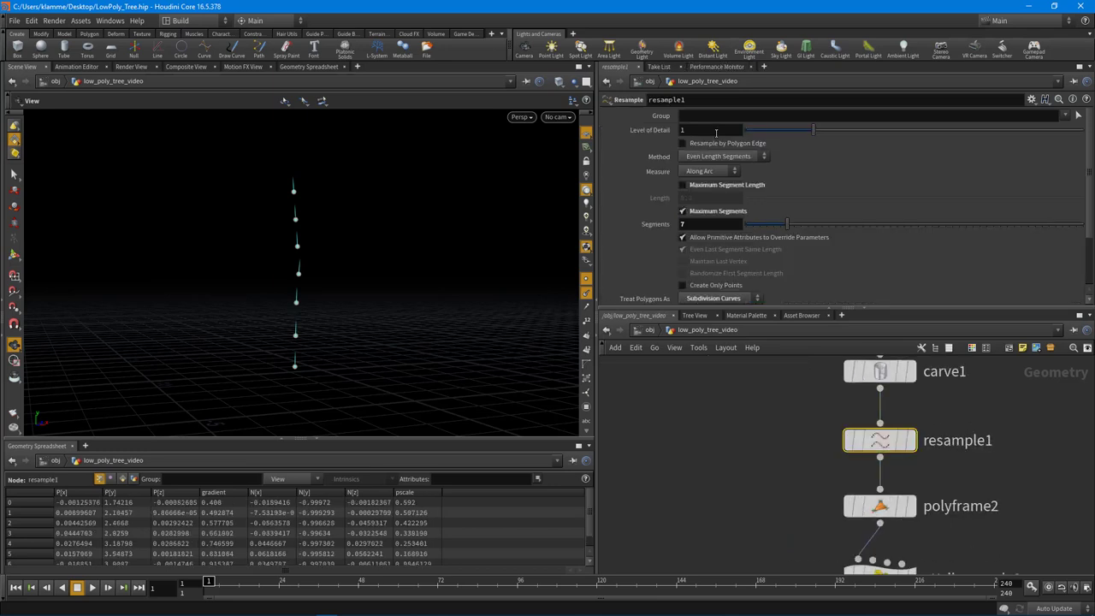
{"action": "right_click", "coordinate": [662, 227]}
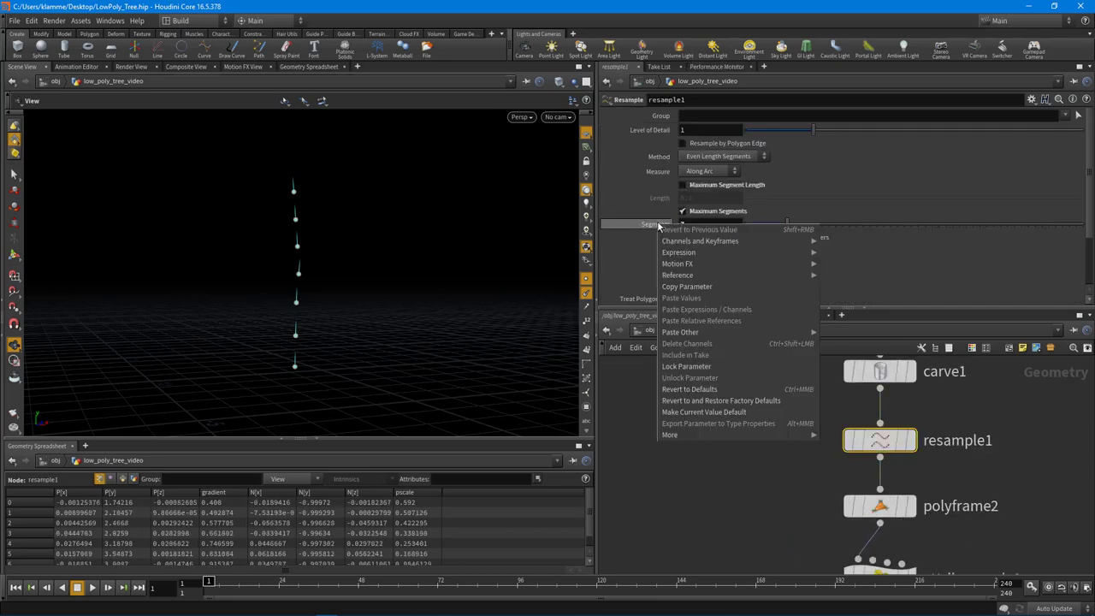
{"action": "left_click", "coordinate": [688, 288]}
{"action": "scroll", "coordinate": [740, 466], "scroll_direction": "down", "scroll_amount": 5}
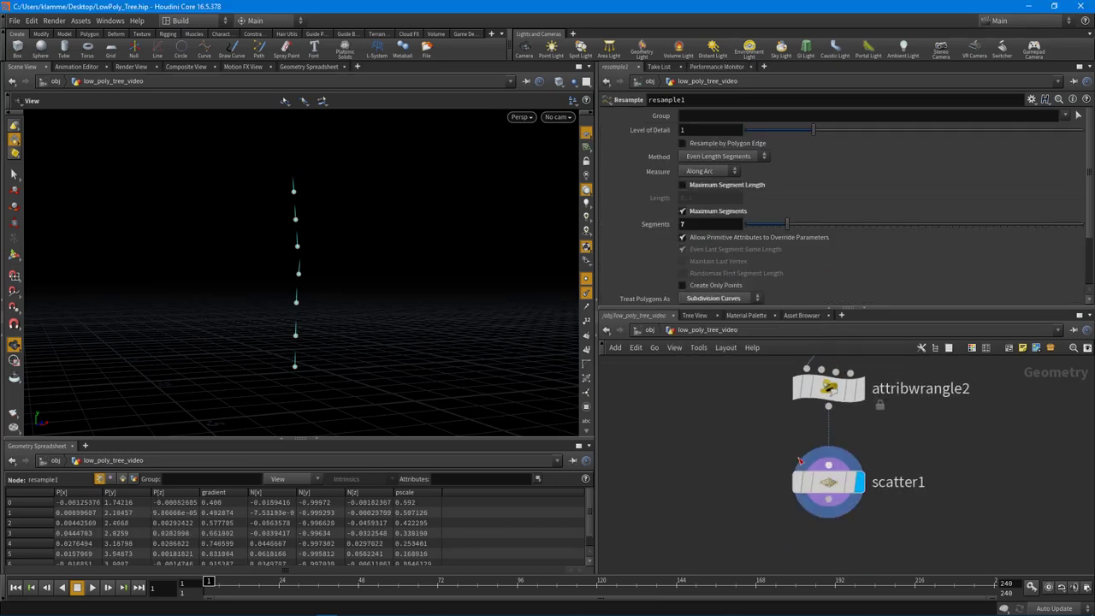
{"action": "left_click", "coordinate": [819, 488]}
{"action": "right_click", "coordinate": [699, 203]}
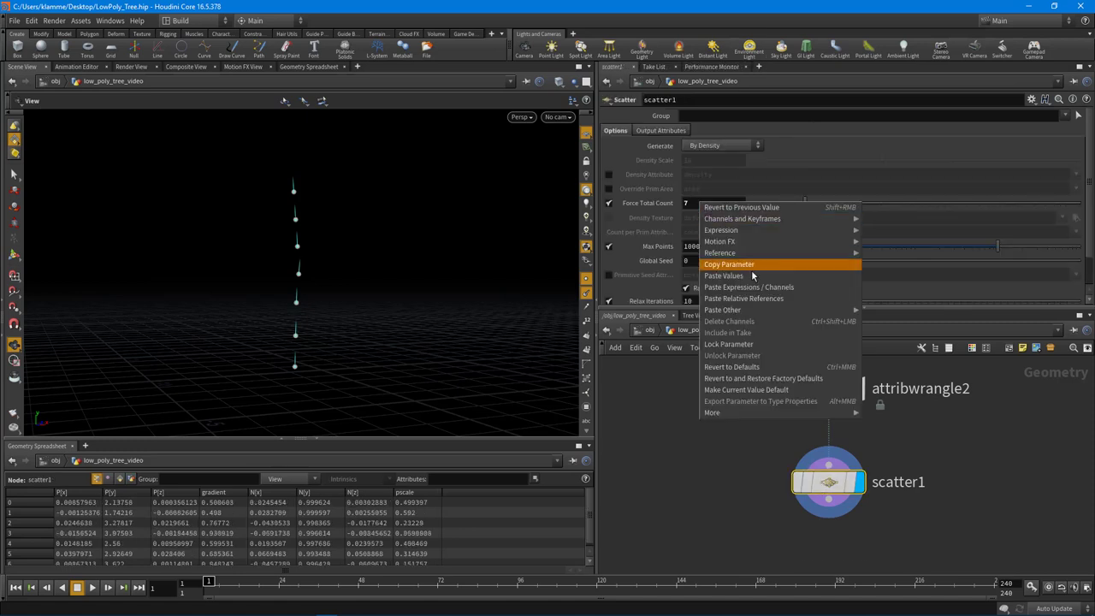
{"action": "left_click", "coordinate": [764, 299]}
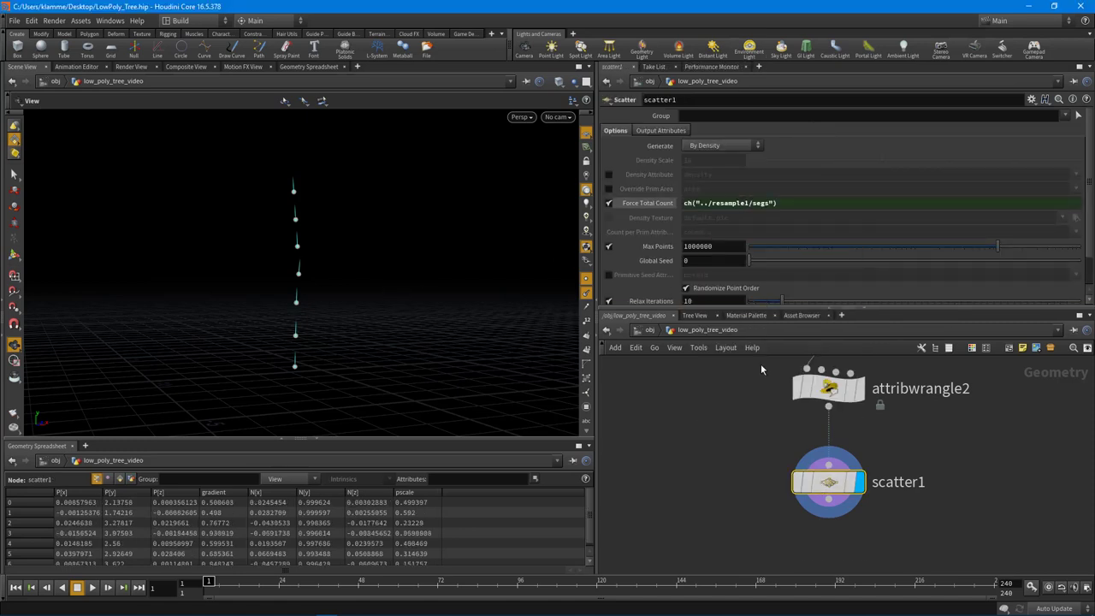
Set resample1's Segments to 9
{"action": "scroll", "coordinate": [735, 495], "scroll_direction": "up", "scroll_amount": 5}
{"action": "left_click", "coordinate": [832, 374]}
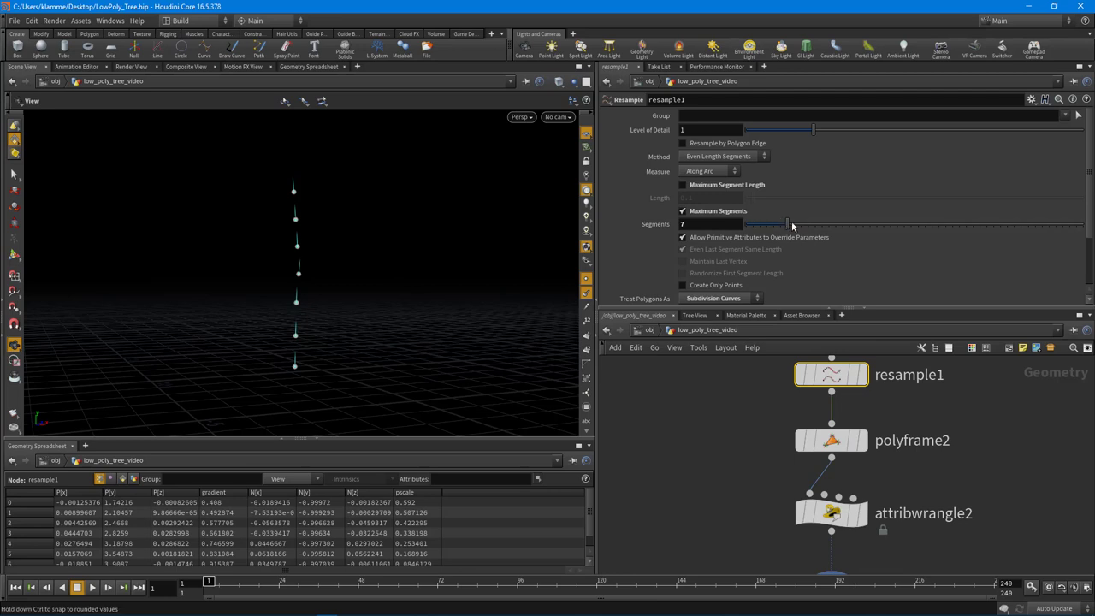
{"action": "mouse_move", "coordinate": [792, 225]}
{"action": "left_mouse_down"}
{"action": "mouse_move", "coordinate": [812, 226]}
{"action": "mouse_move", "coordinate": [775, 226]}
{"action": "mouse_move", "coordinate": [807, 227]}
{"action": "mouse_move", "coordinate": [786, 231]}
{"action": "mouse_move", "coordinate": [805, 239]}
{"action": "left_mouse_up"}
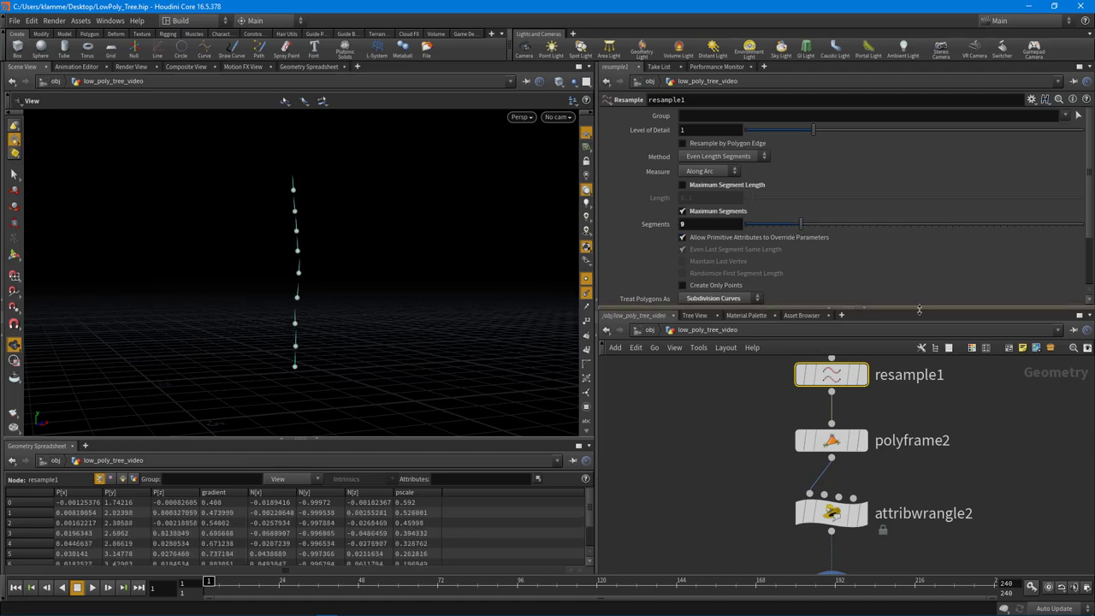
Set scatter1's Relax Iterations to 6 and Scale Radii By to 0.909
{"action": "left_click_drag", "start_coordinate": [903, 308], "coordinate": [903, 214]}
{"action": "middle_click_drag", "start_coordinate": [942, 473], "coordinate": [942, 382]}
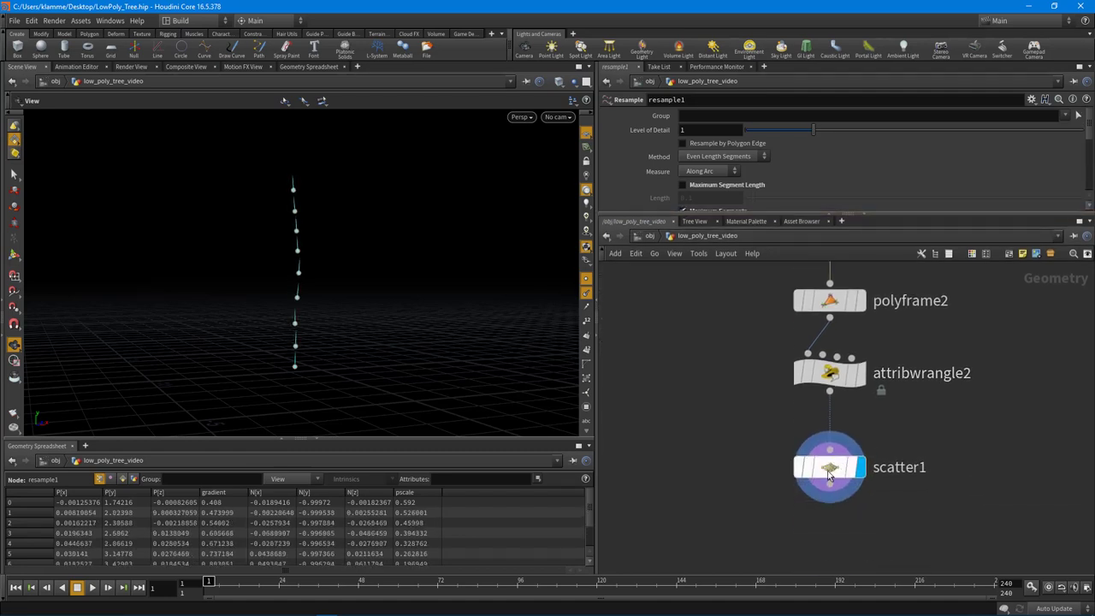
{"action": "left_click", "coordinate": [830, 439]}
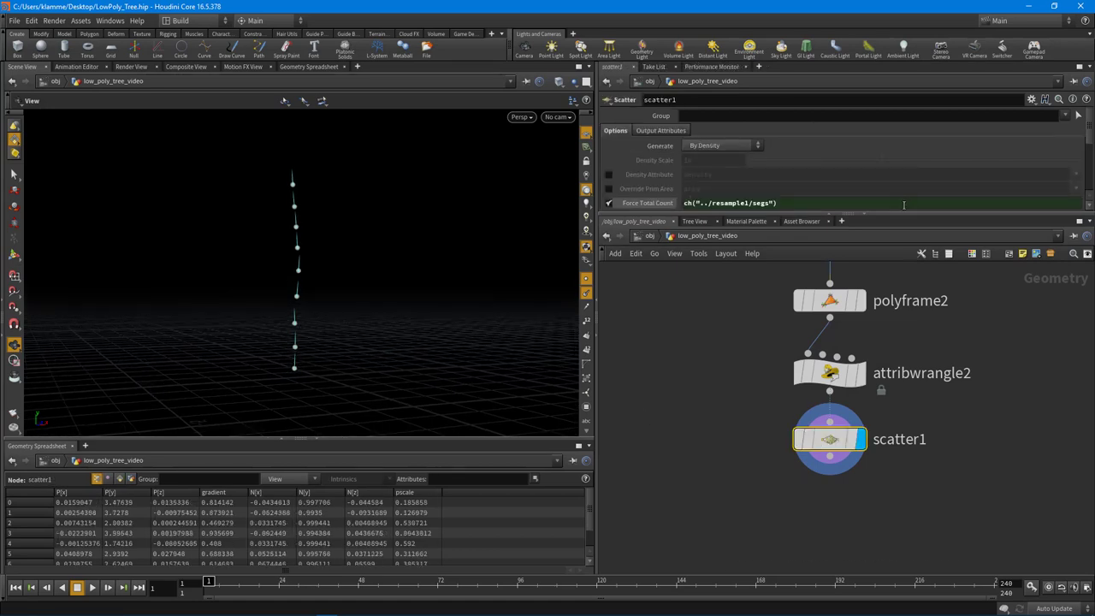
{"action": "left_click_drag", "start_coordinate": [892, 214], "coordinate": [893, 307]}
{"action": "scroll", "coordinate": [824, 201], "scroll_direction": "down", "scroll_amount": 2}
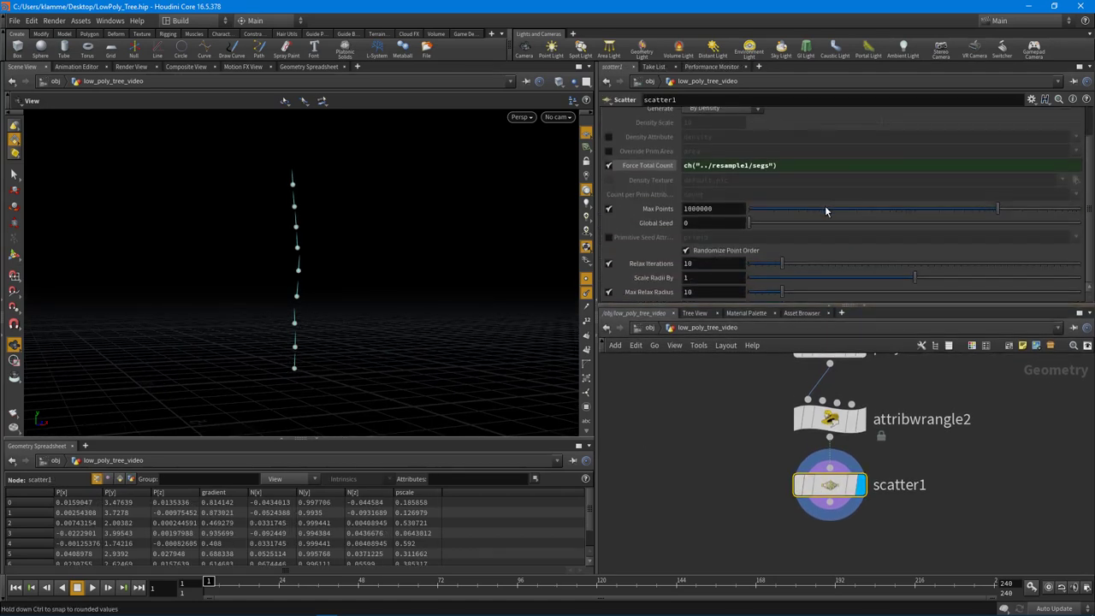
{"action": "mouse_move", "coordinate": [754, 263]}
{"action": "left_mouse_down"}
{"action": "mouse_move", "coordinate": [818, 266]}
{"action": "mouse_move", "coordinate": [768, 268]}
{"action": "left_mouse_up"}
{"action": "left_click_drag", "start_coordinate": [919, 285], "coordinate": [841, 282]}
{"action": "mouse_move", "coordinate": [769, 263]}
{"action": "left_mouse_down"}
{"action": "mouse_move", "coordinate": [806, 265]}
{"action": "mouse_move", "coordinate": [759, 265]}
{"action": "mouse_move", "coordinate": [769, 264]}
{"action": "left_mouse_up"}
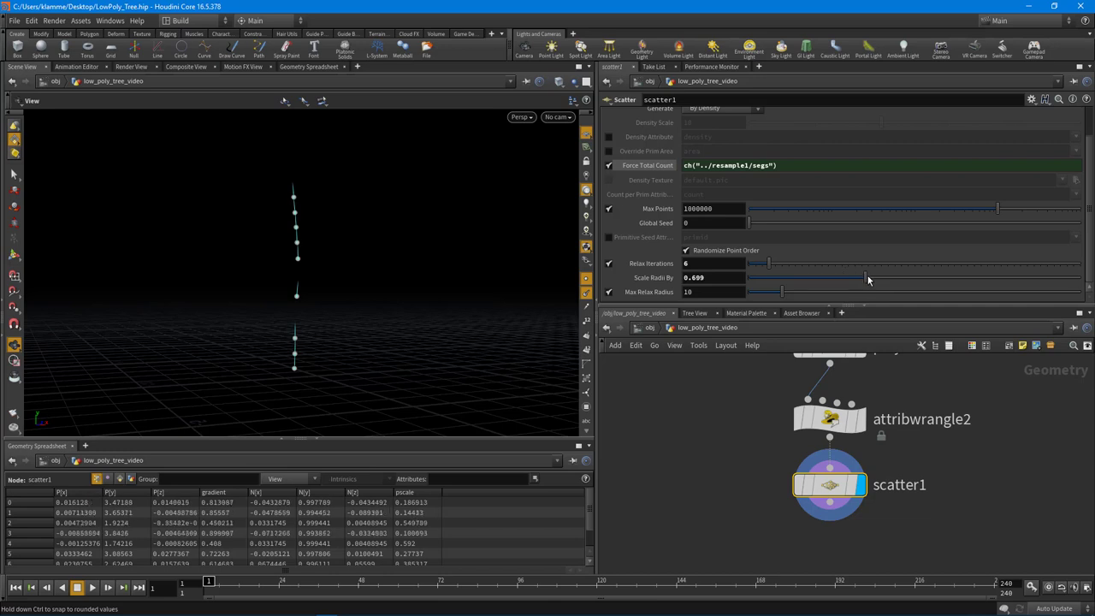
{"action": "left_click_drag", "start_coordinate": [867, 276], "coordinate": [911, 275]}
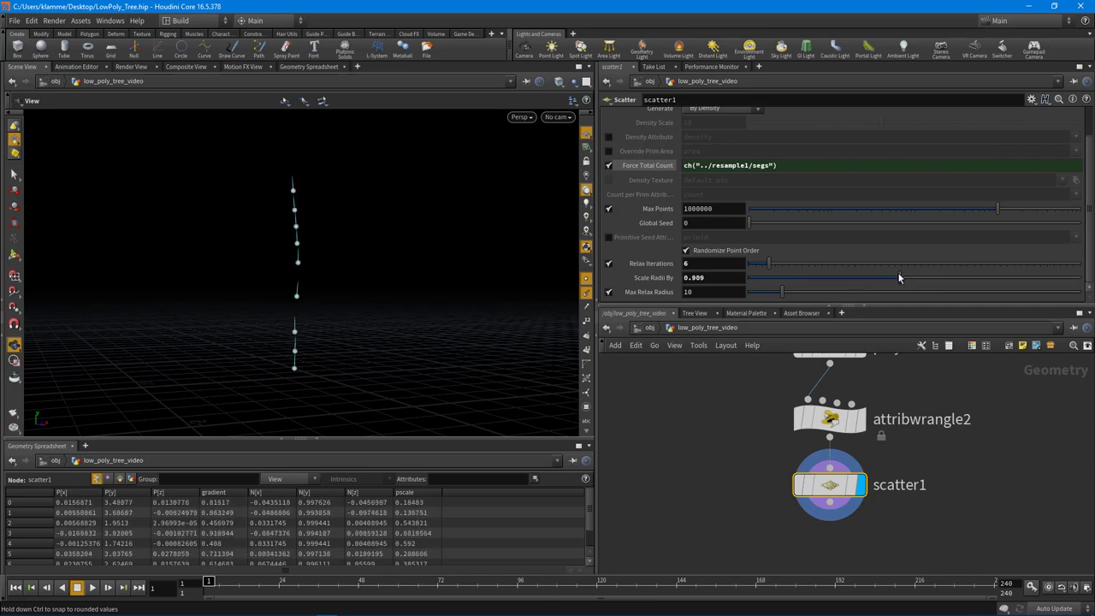
{"action": "left_click_drag", "start_coordinate": [891, 307], "coordinate": [888, 291]}
{"action": "left_click_drag", "start_coordinate": [453, 285], "coordinate": [310, 374]}
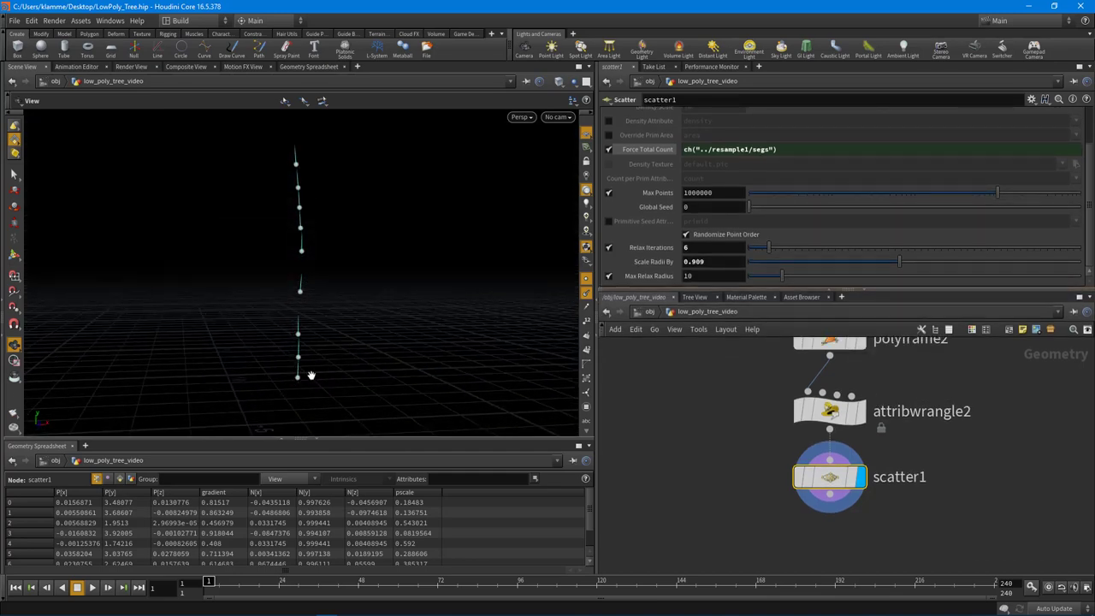
{"action": "left_click_drag", "start_coordinate": [295, 248], "coordinate": [342, 348]}
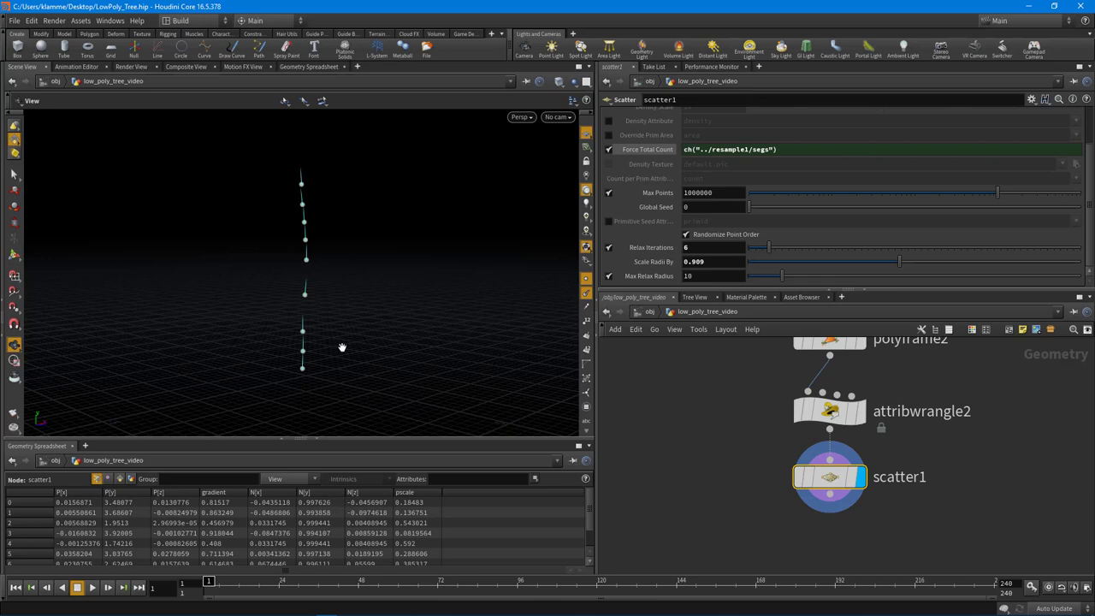
{"action": "left_click_drag", "start_coordinate": [596, 351], "coordinate": [591, 351]}
{"action": "left_click_drag", "start_coordinate": [323, 338], "coordinate": [320, 360]}
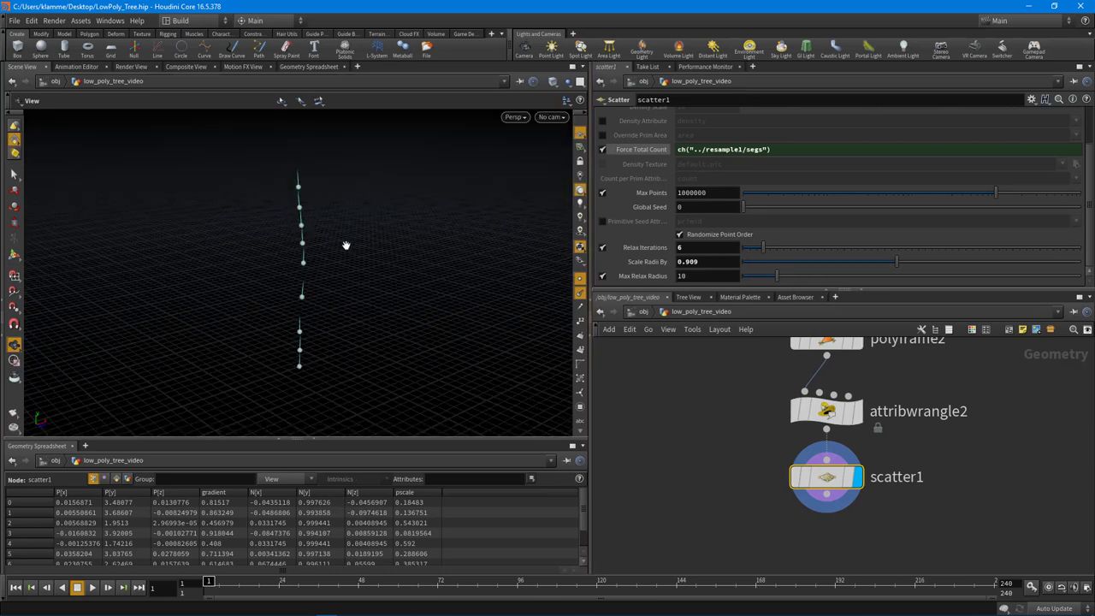